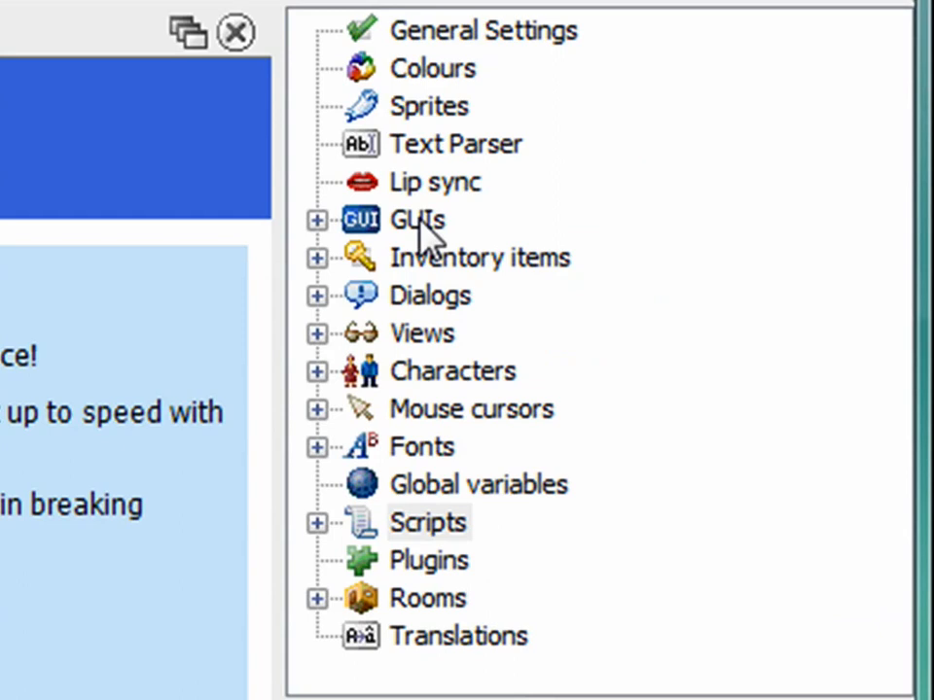
Expand the GUIs node and browse its five entries from gStatusline to gRestartYN.
left_click(319, 221)
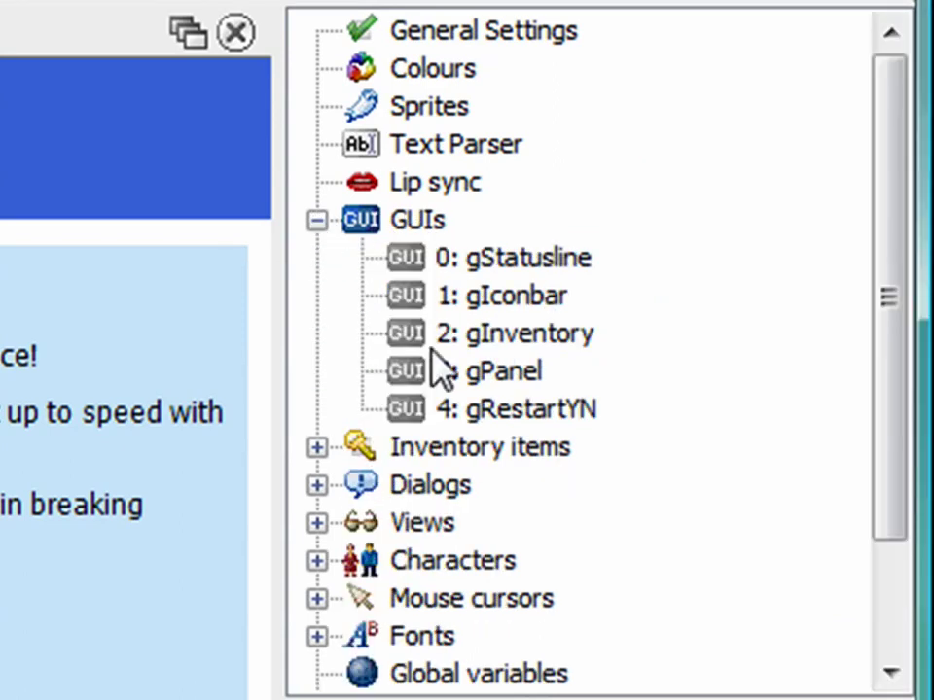
left_click(507, 261)
left_click(514, 297)
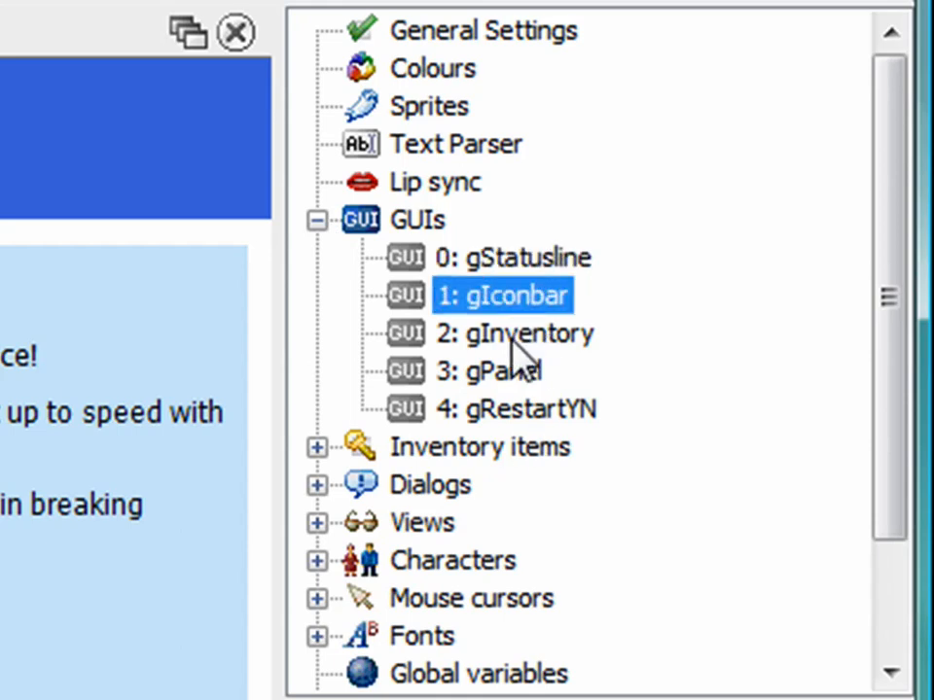
left_click(514, 336)
left_click(512, 374)
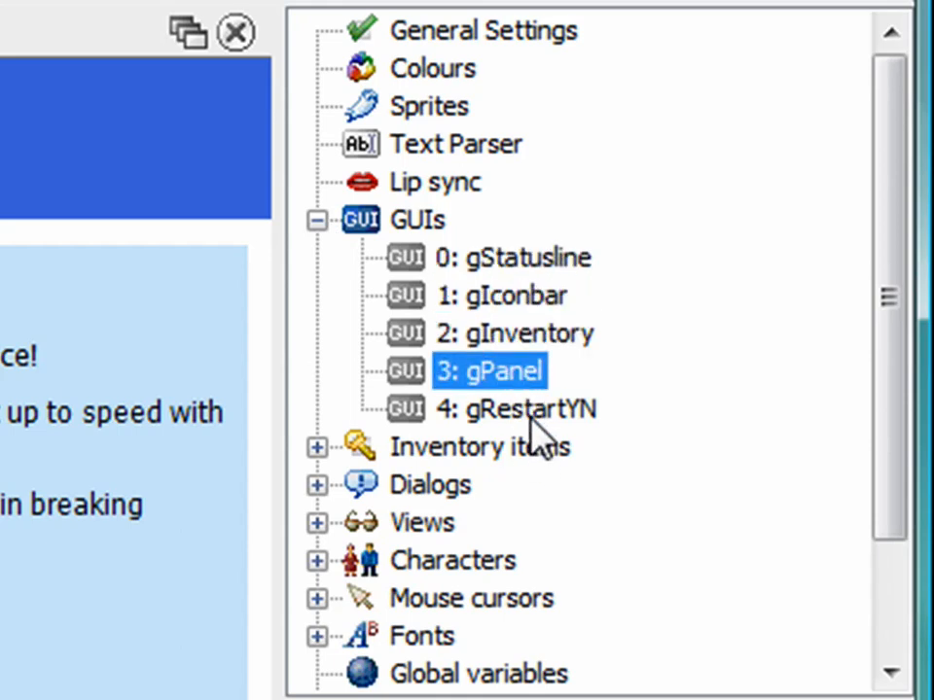
left_click(531, 412)
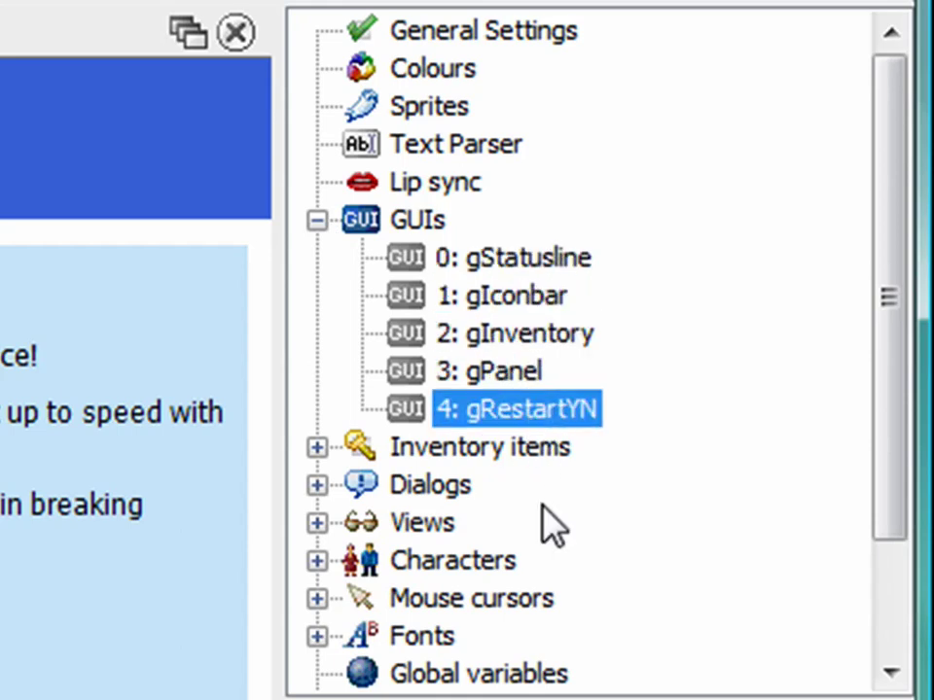
Browse the GUI entries again and open gStatusline for editing.
left_click(510, 255)
left_click(550, 300)
left_click(515, 335)
left_click(509, 409)
left_click(498, 261)
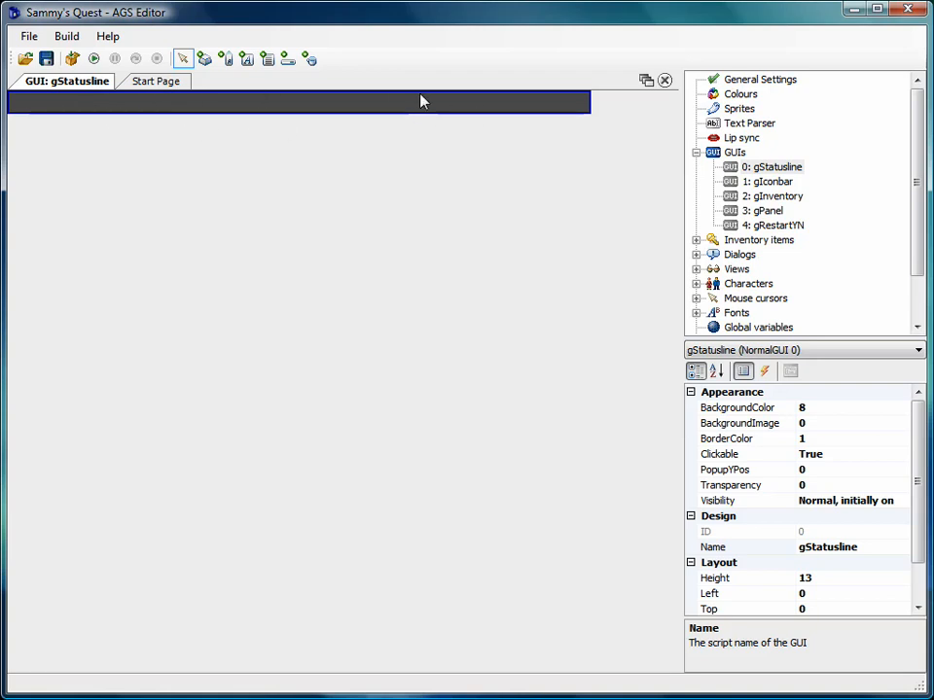
Open the gIconbar and gInventory GUIs in their own editor tabs.
double_click(782, 184)
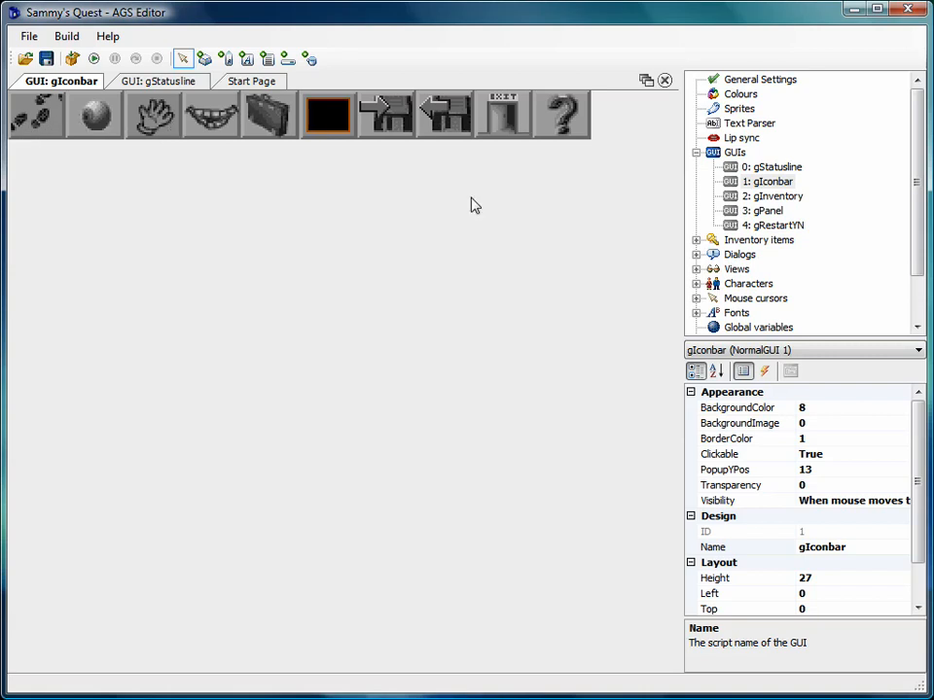
double_click(754, 197)
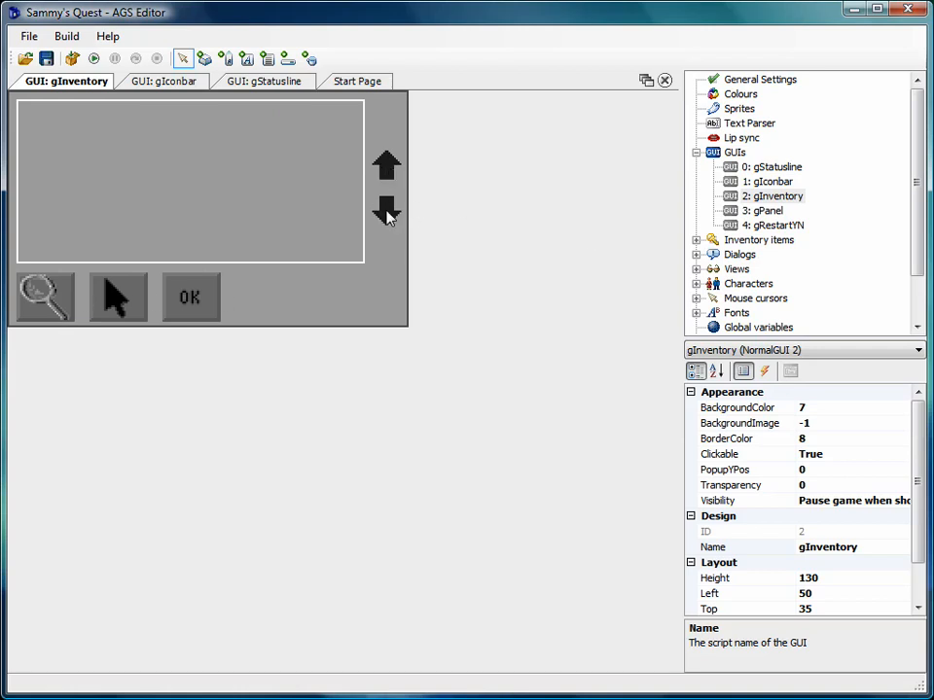
Open gPanel and inspect its ABOUT and QUIT GAME button properties, then select gRestartYN.
double_click(767, 210)
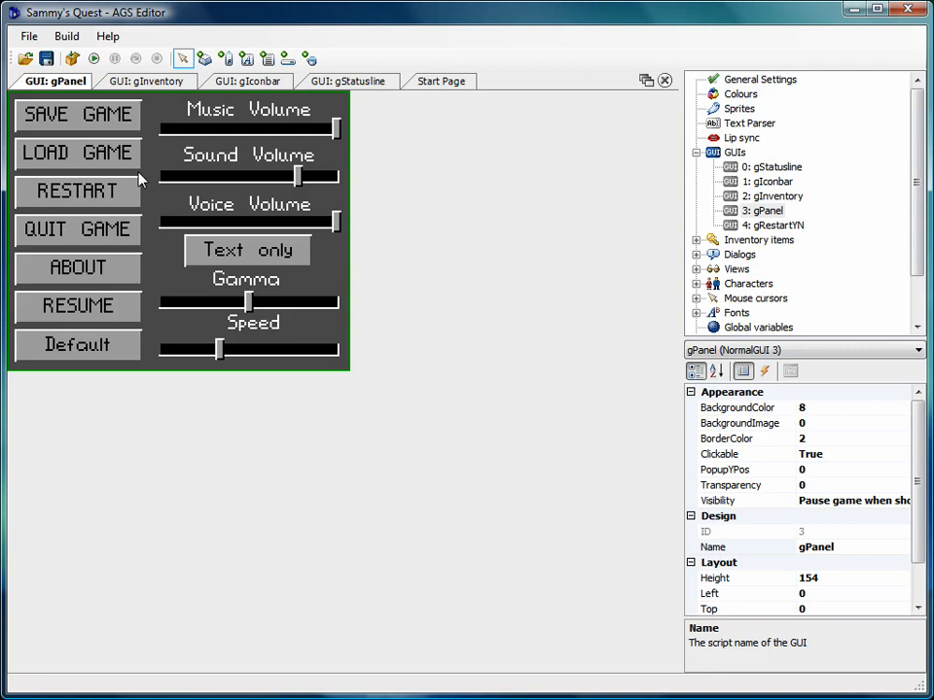
left_click(115, 280)
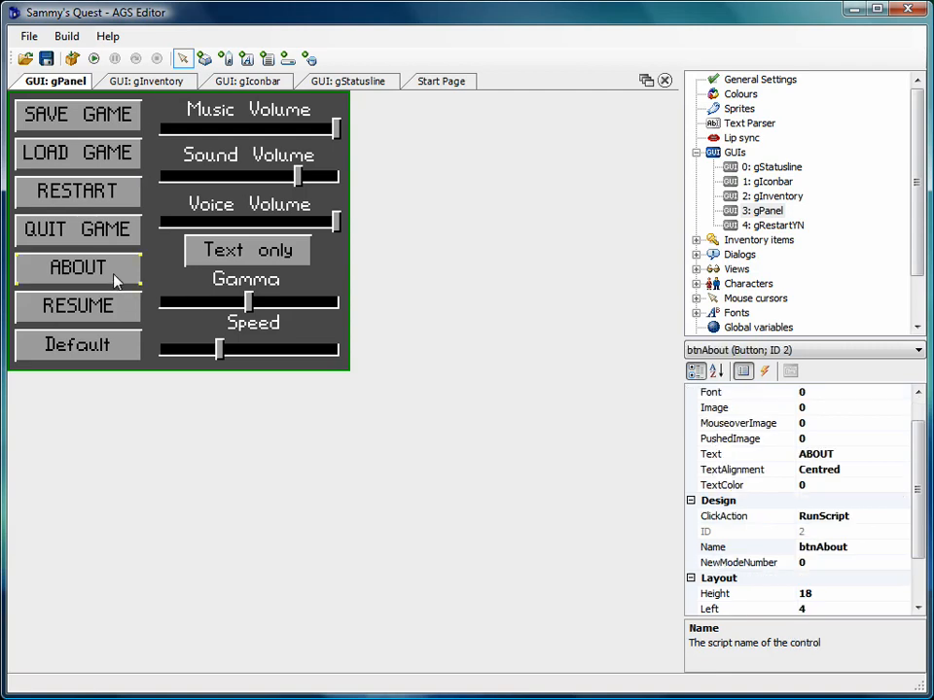
left_click(103, 231)
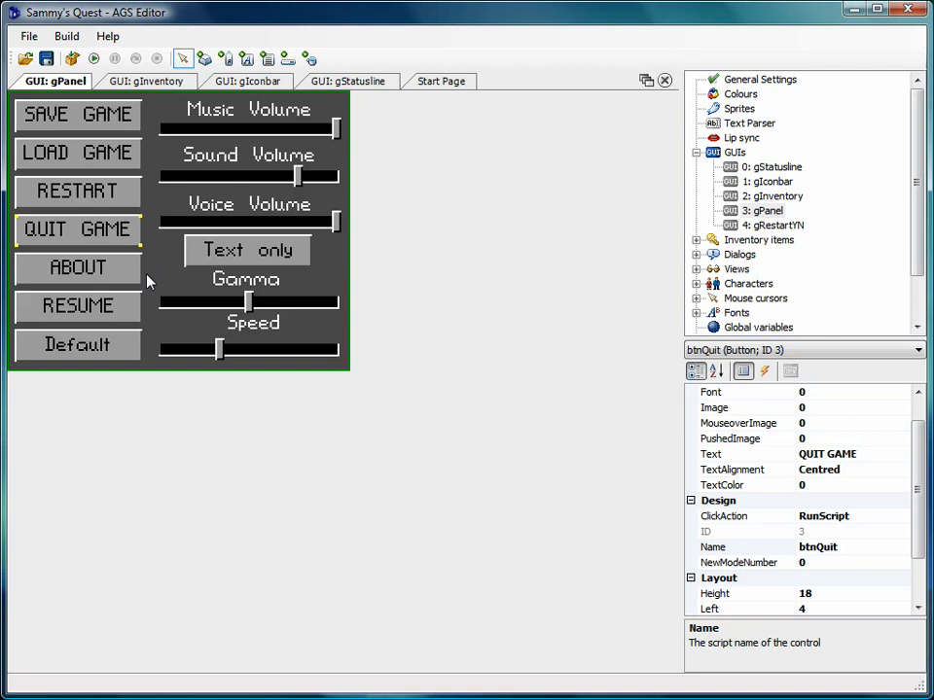
left_click(769, 227)
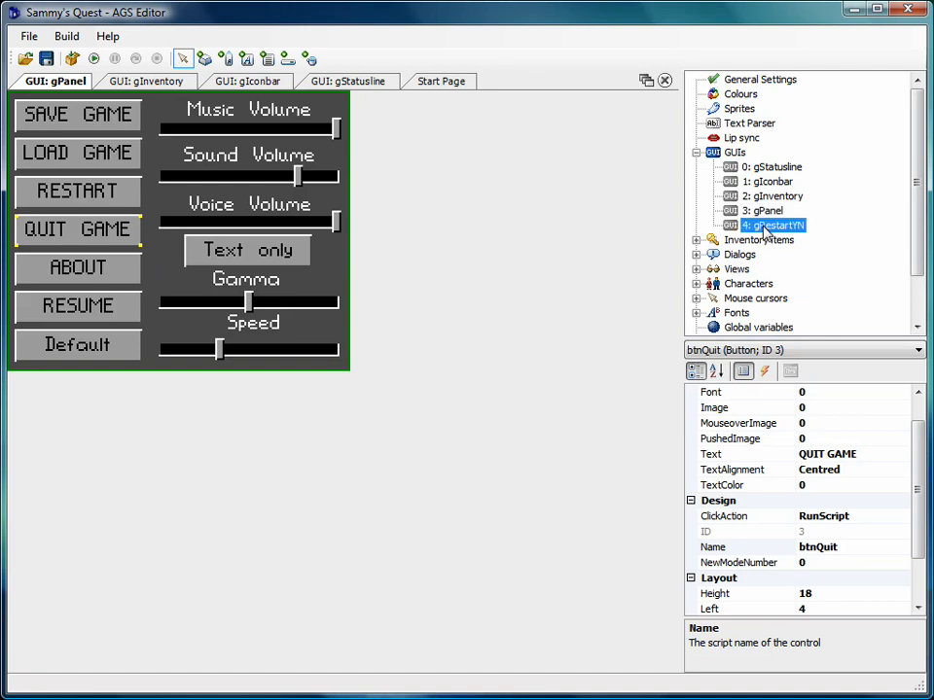
Open the gRestartYN GUI for editing and select the GUIs category.
double_click(768, 227)
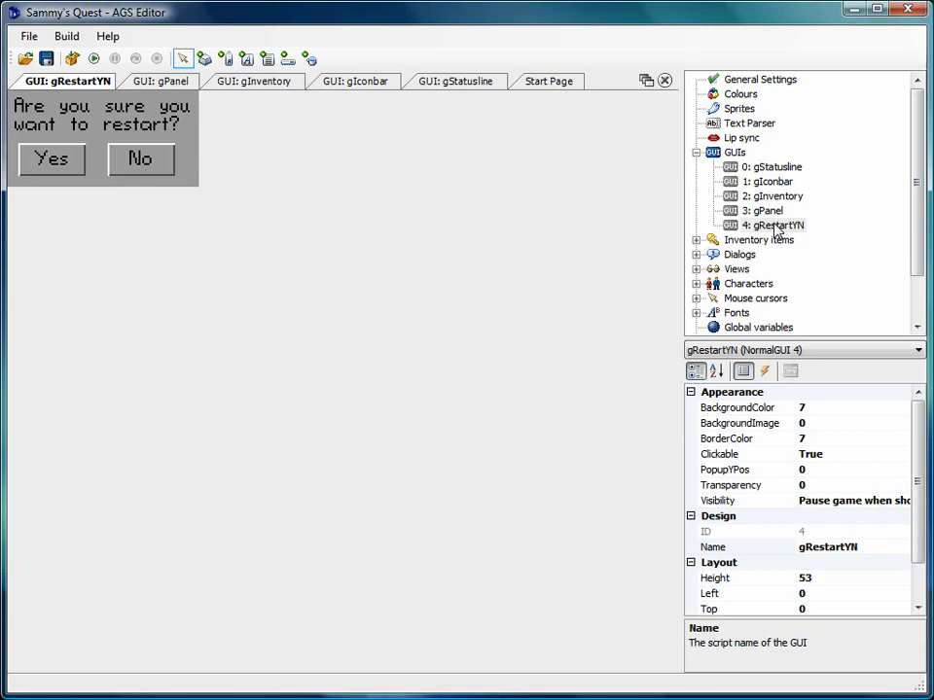
left_click(733, 153)
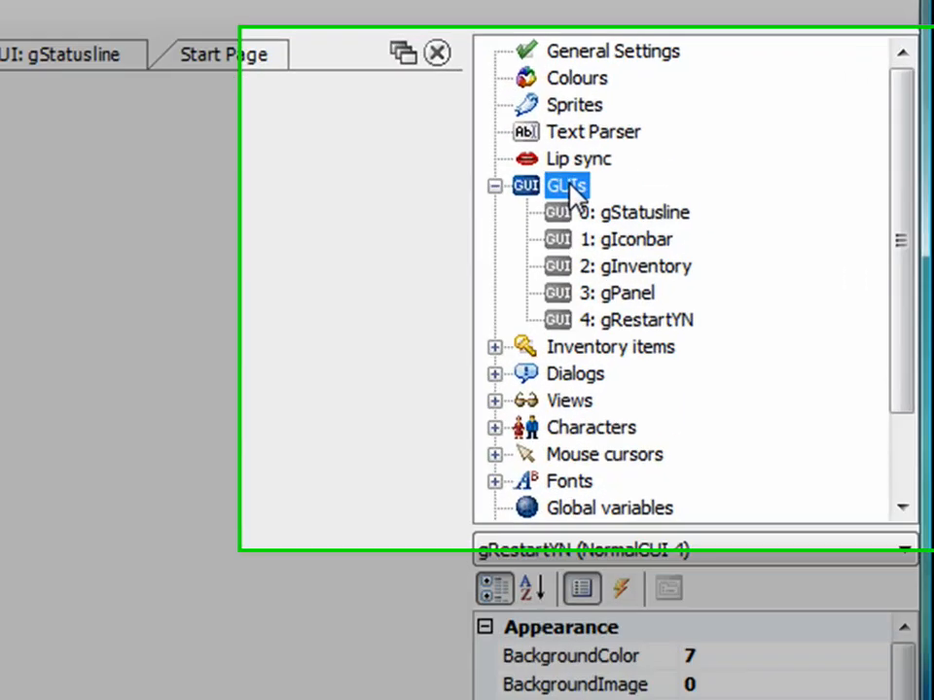
Create a new blank GUI, gGui1, from the GUIs node's New GUI option.
right_click(571, 183)
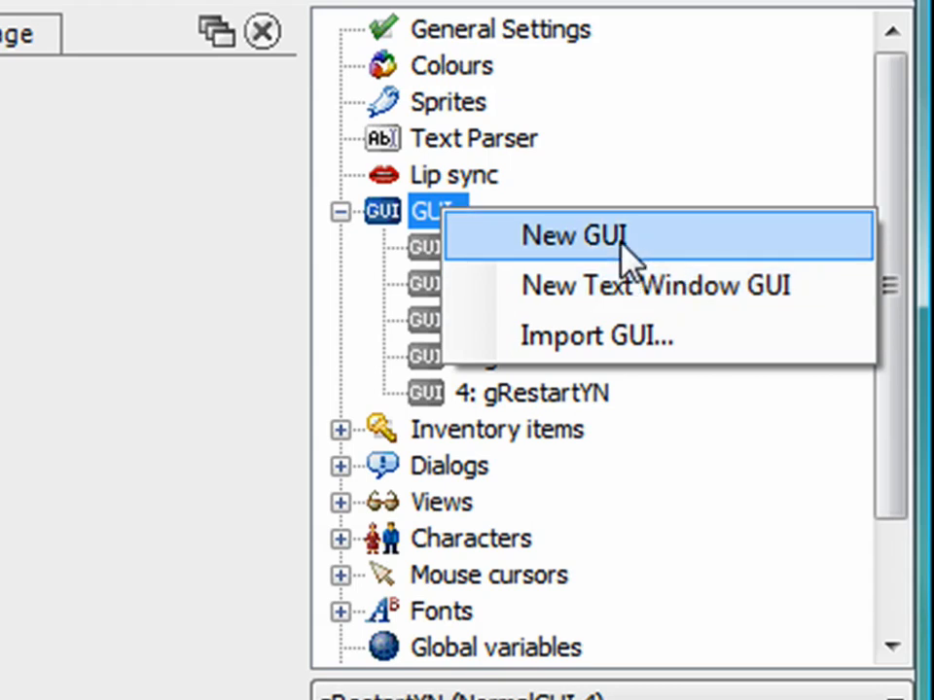
left_click(627, 258)
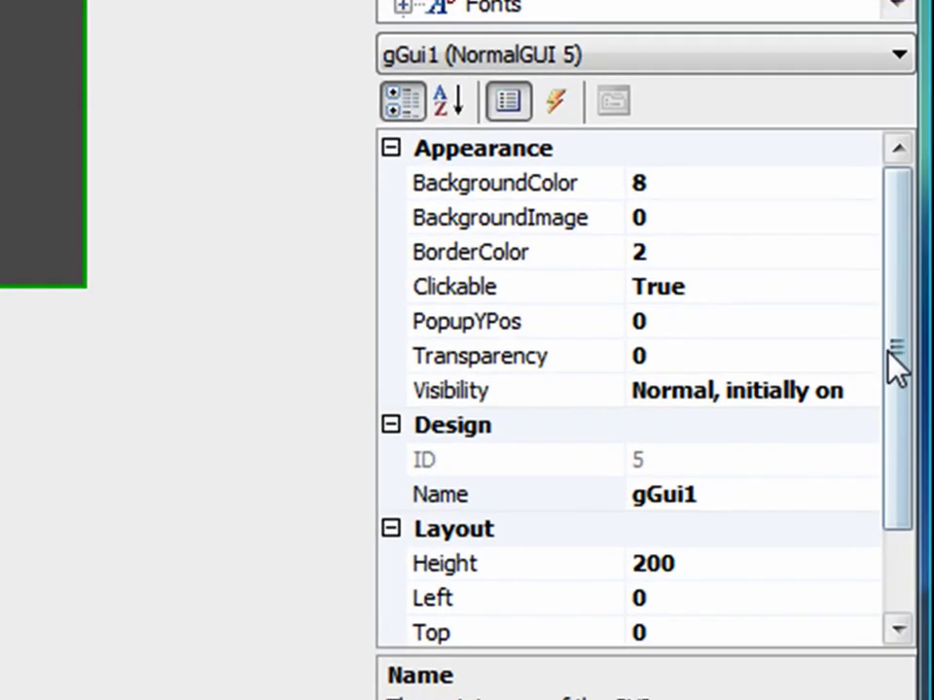
left_click_drag(888, 355, 896, 470)
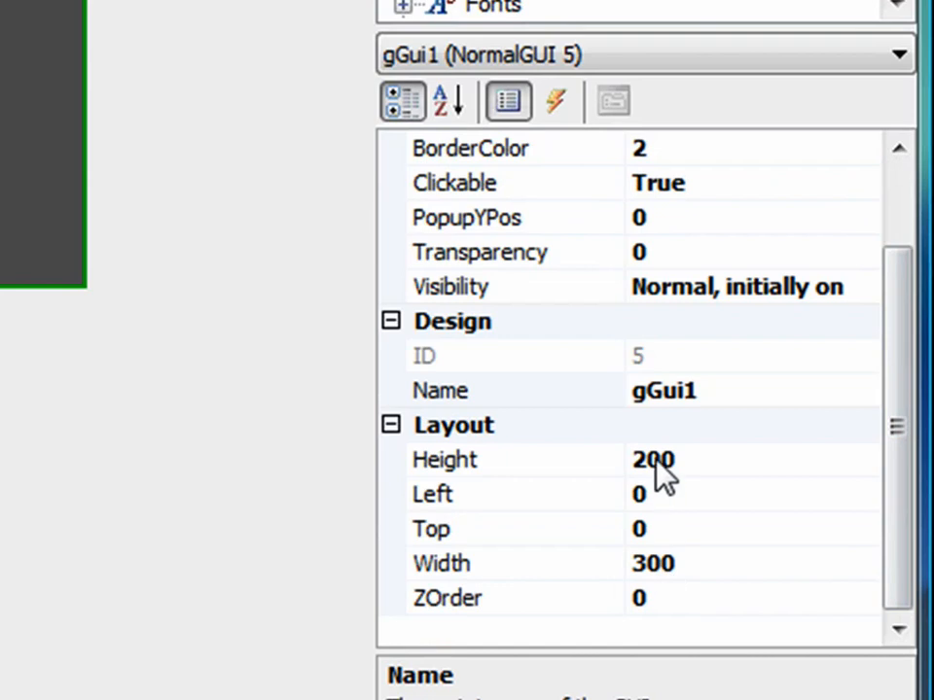
Edit gGui1's size, setting its Height to 50.
double_click(660, 562)
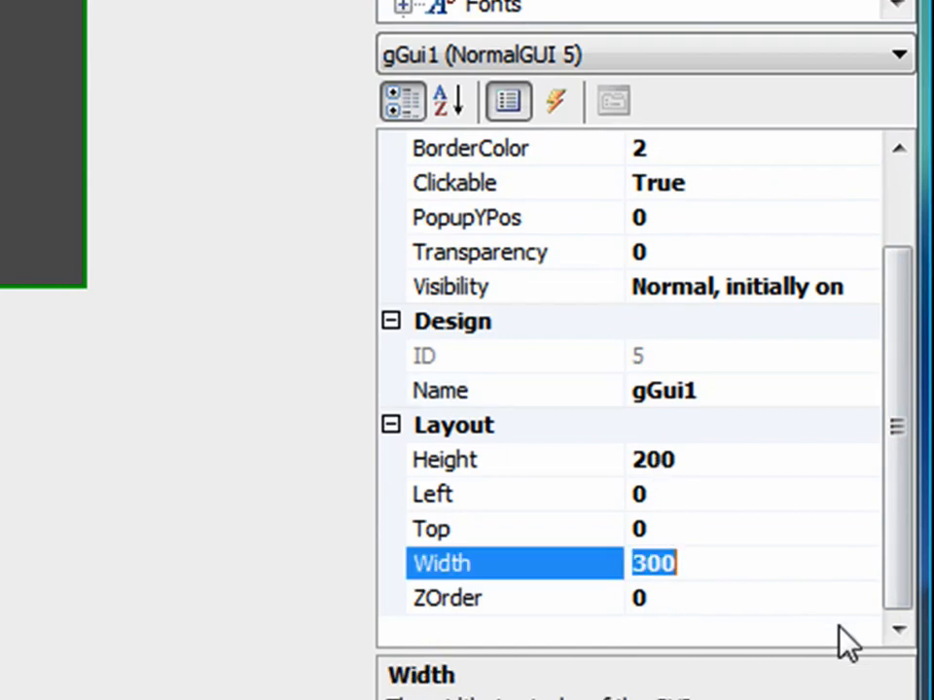
type("1")
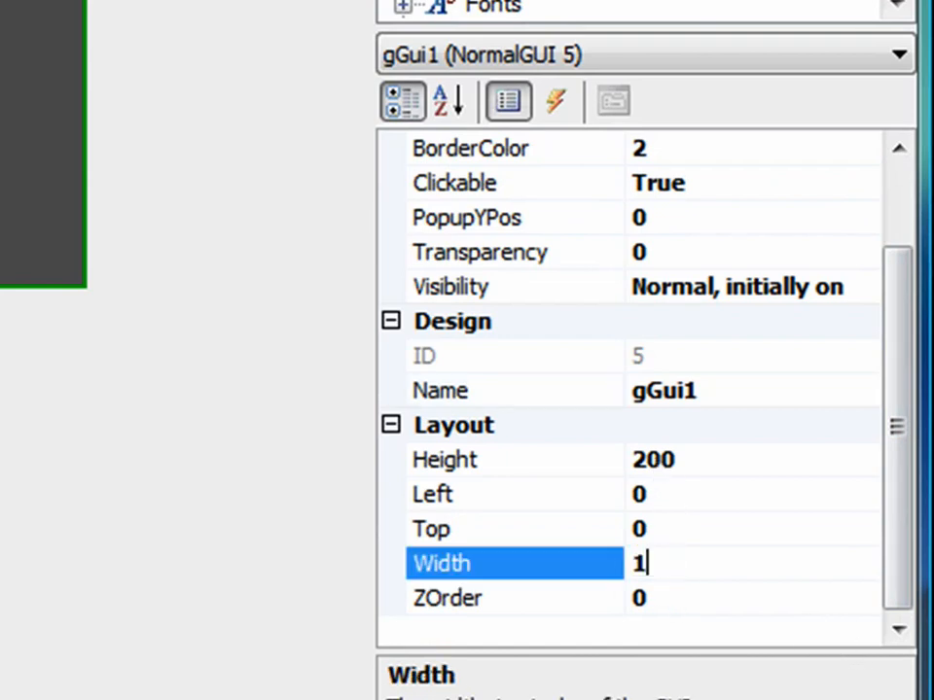
type("00")
left_click(723, 459)
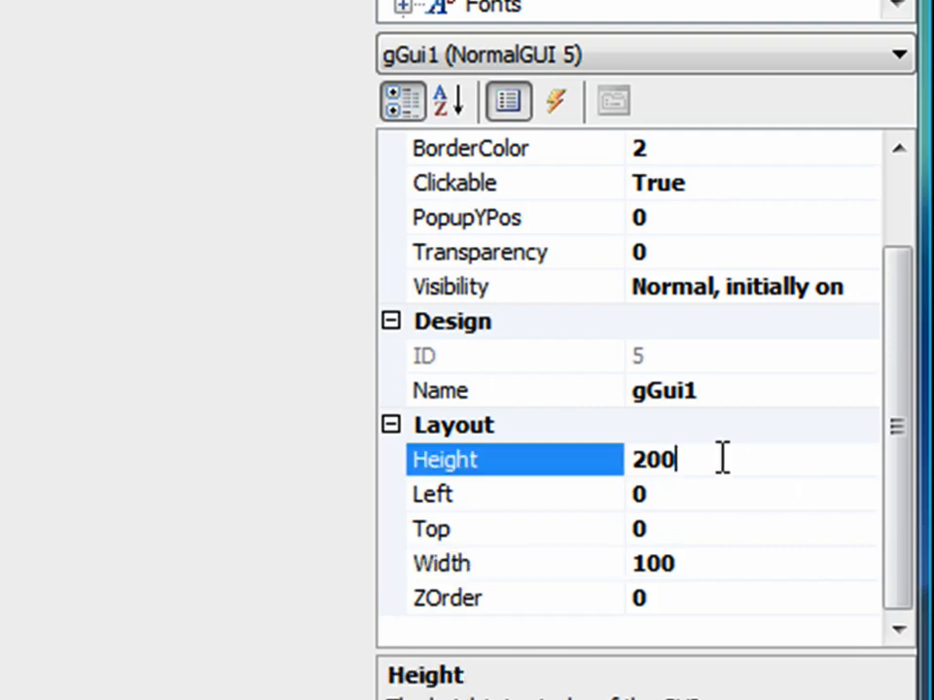
double_click(722, 458)
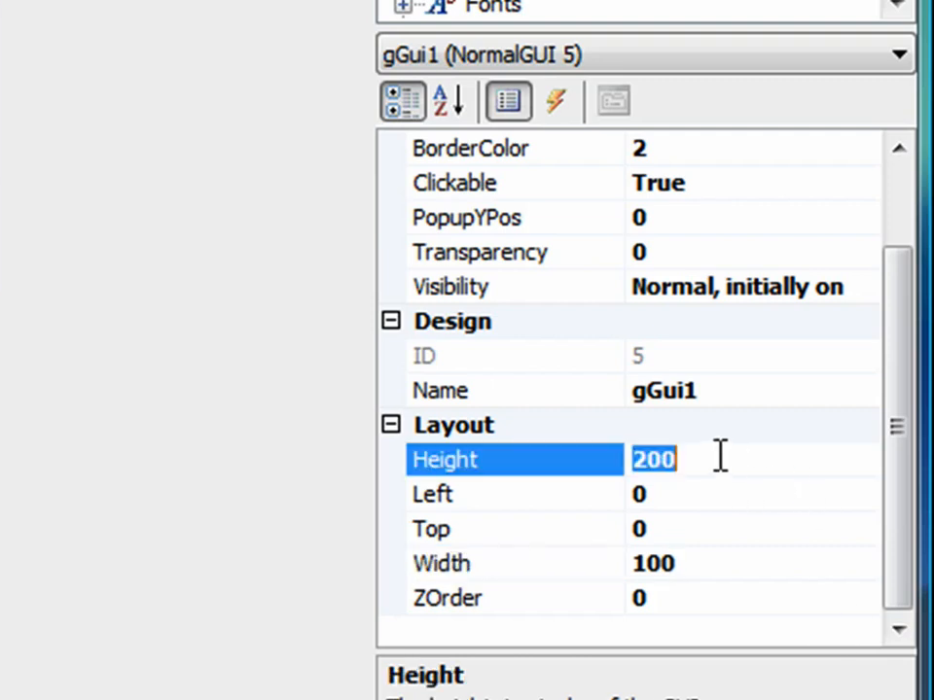
type("50")
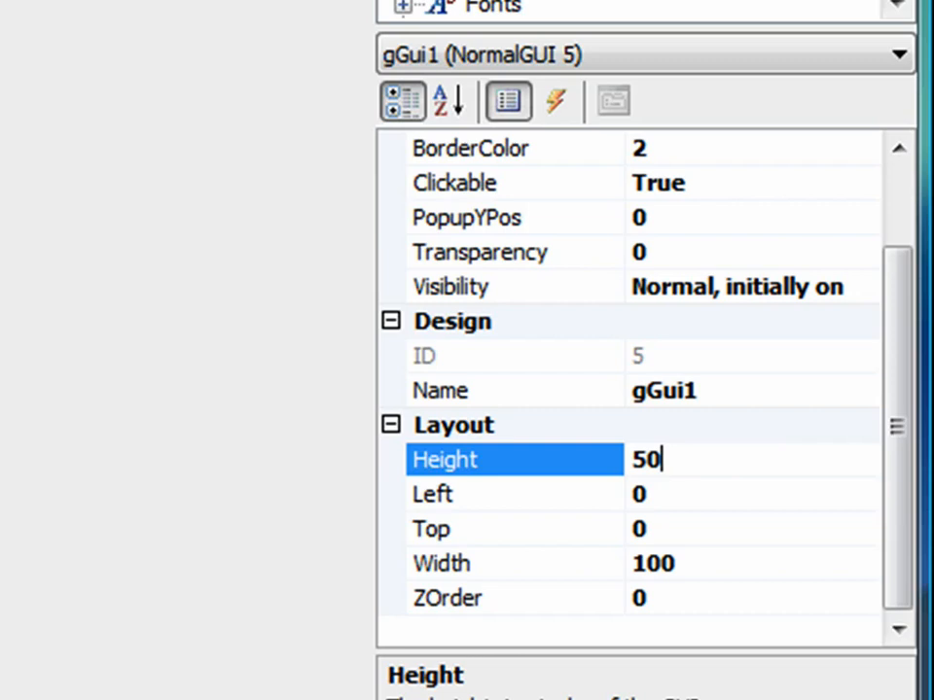
key("Return")
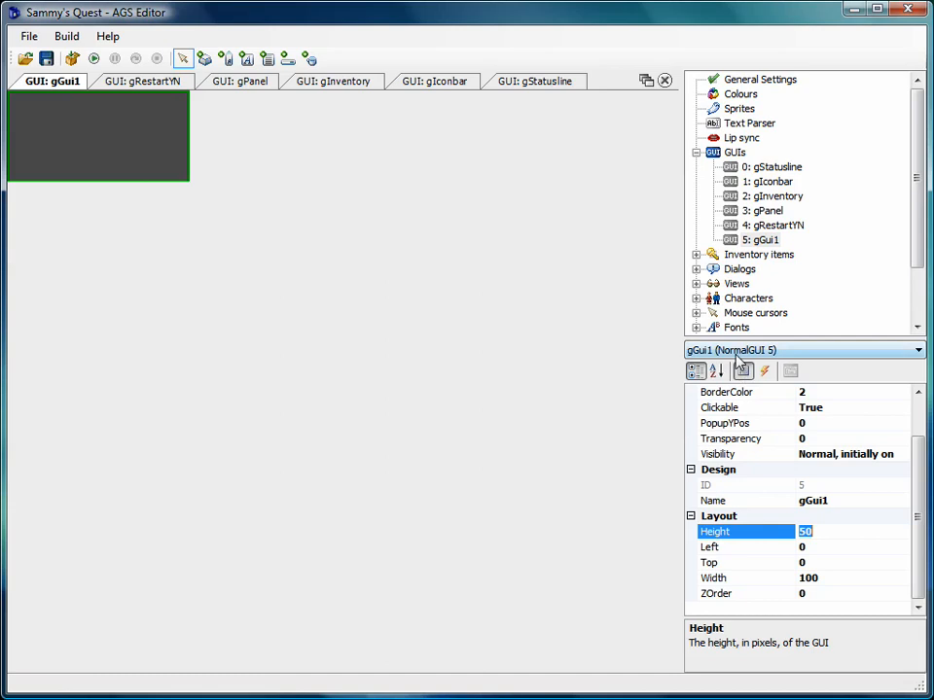
Set gGui1's Width to 150 and Height to 75.
left_click(828, 579)
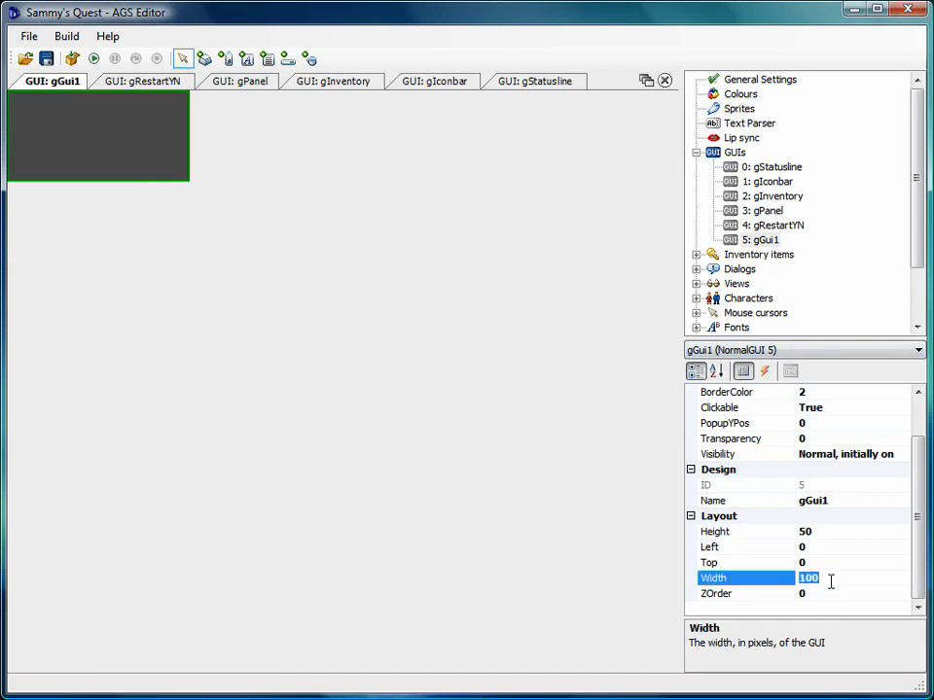
type("15")
key("Return")
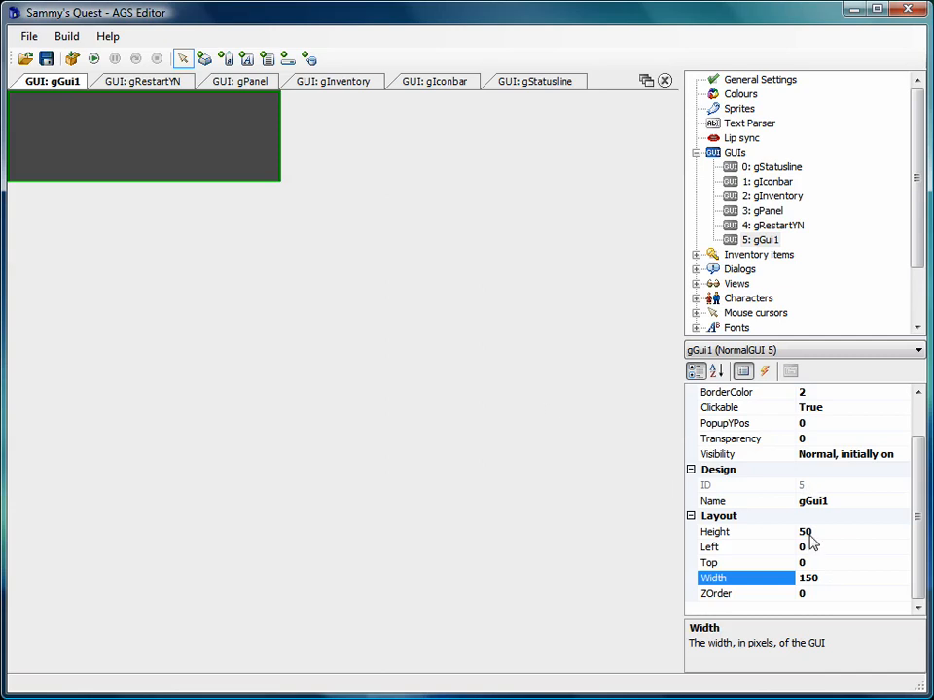
left_click(806, 532)
type("7")
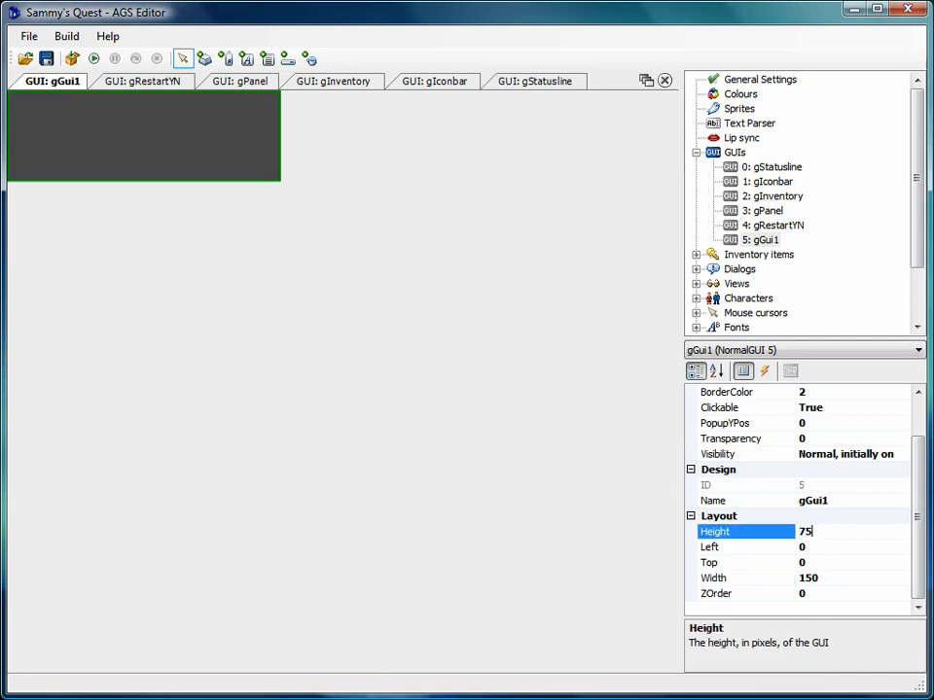
key("Return")
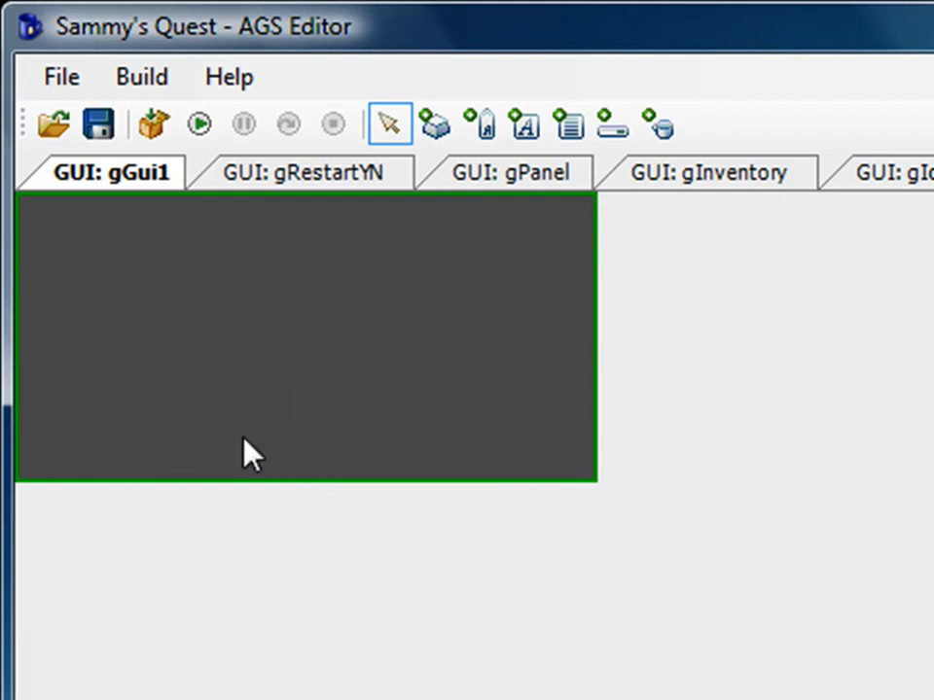
Draw a label at the top of gGui1 reading 'Please type your name:' and resize it to one line.
left_click(482, 126)
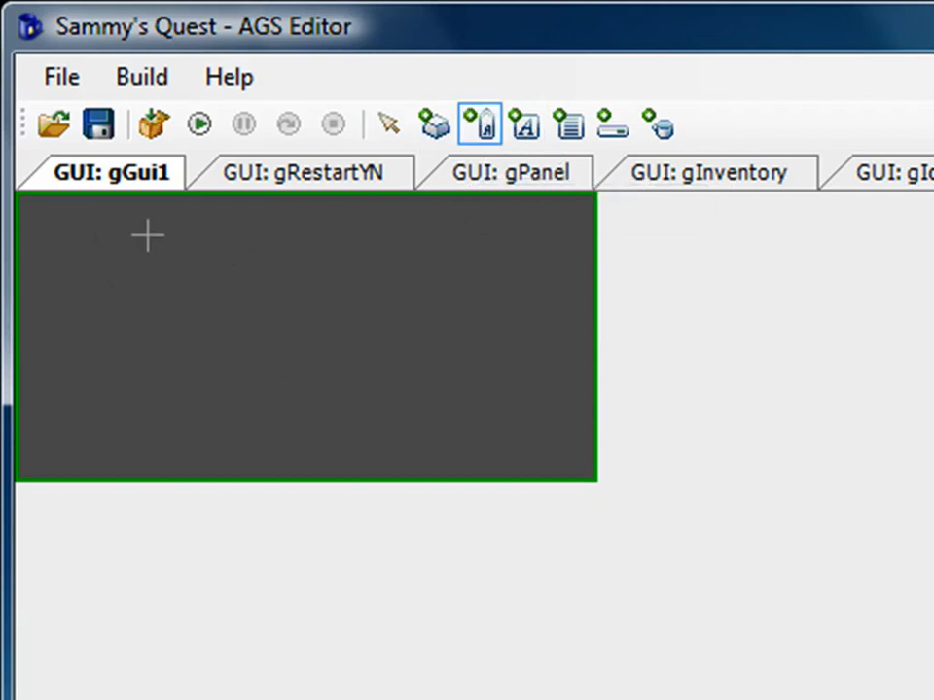
mouse_move(57, 218)
left_mouse_down()
mouse_move(425, 299)
mouse_move(553, 288)
left_mouse_up()
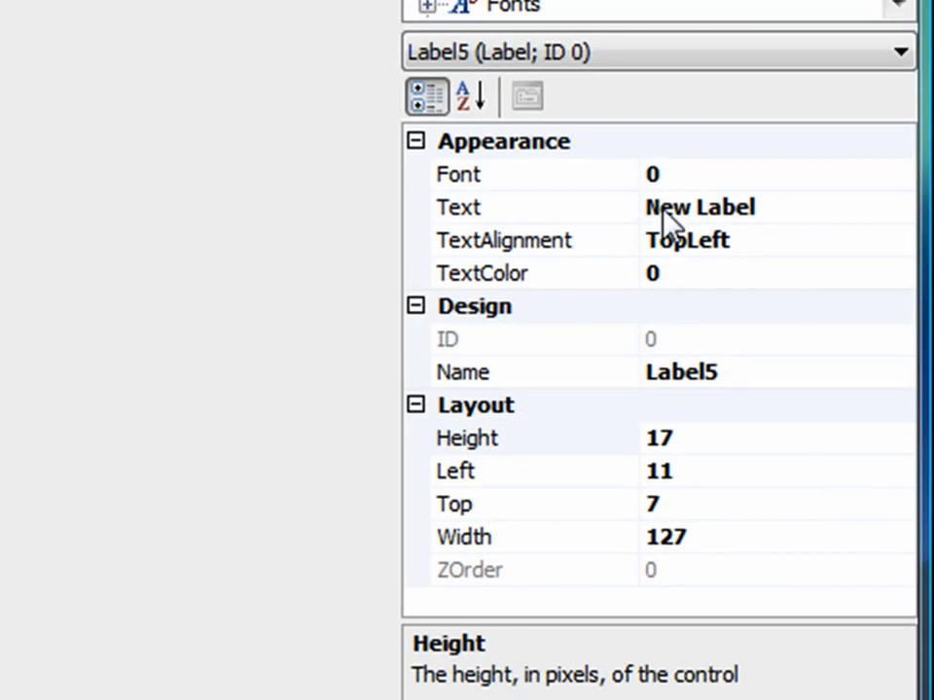
left_click(698, 204)
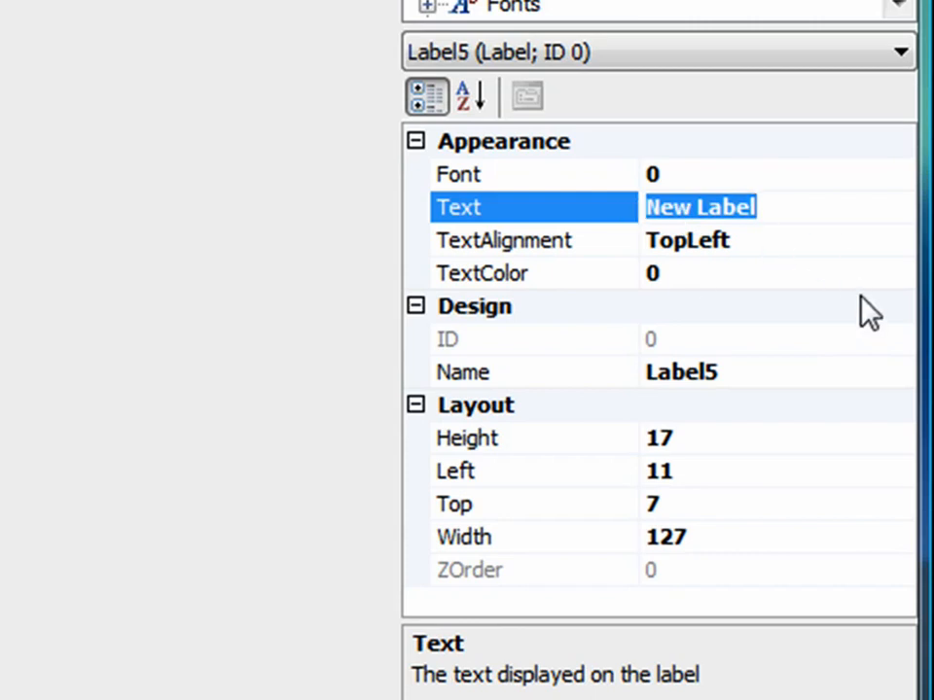
type("Please t")
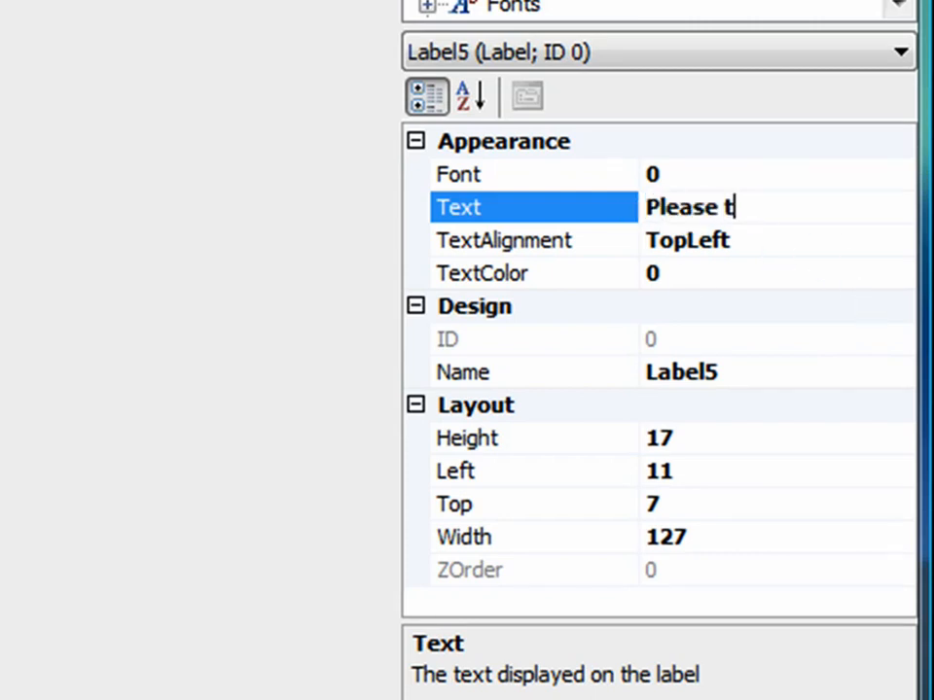
type("ype your name:")
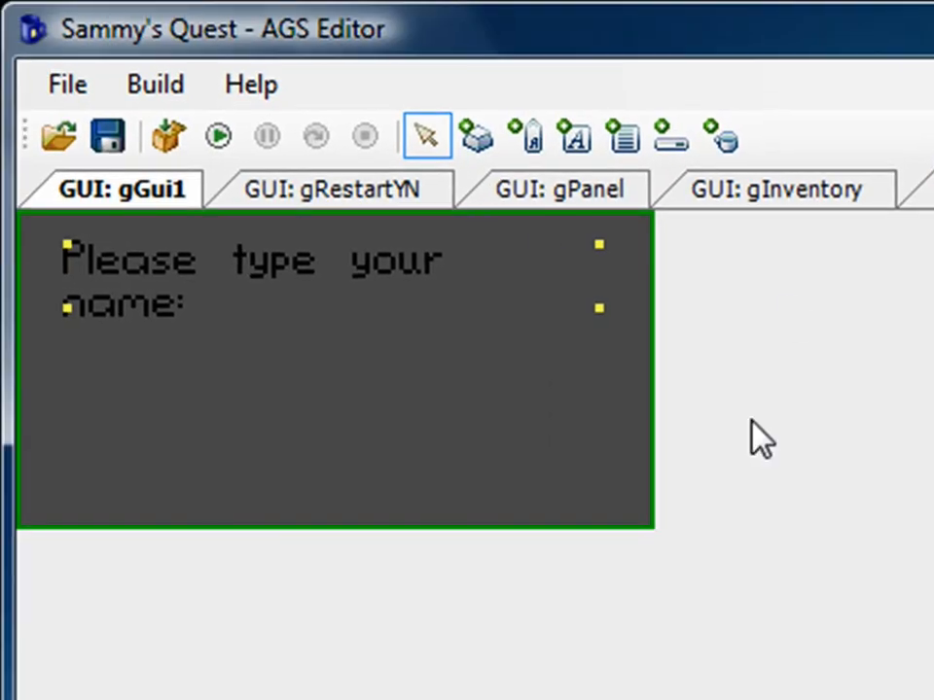
left_click_drag(605, 313, 610, 313)
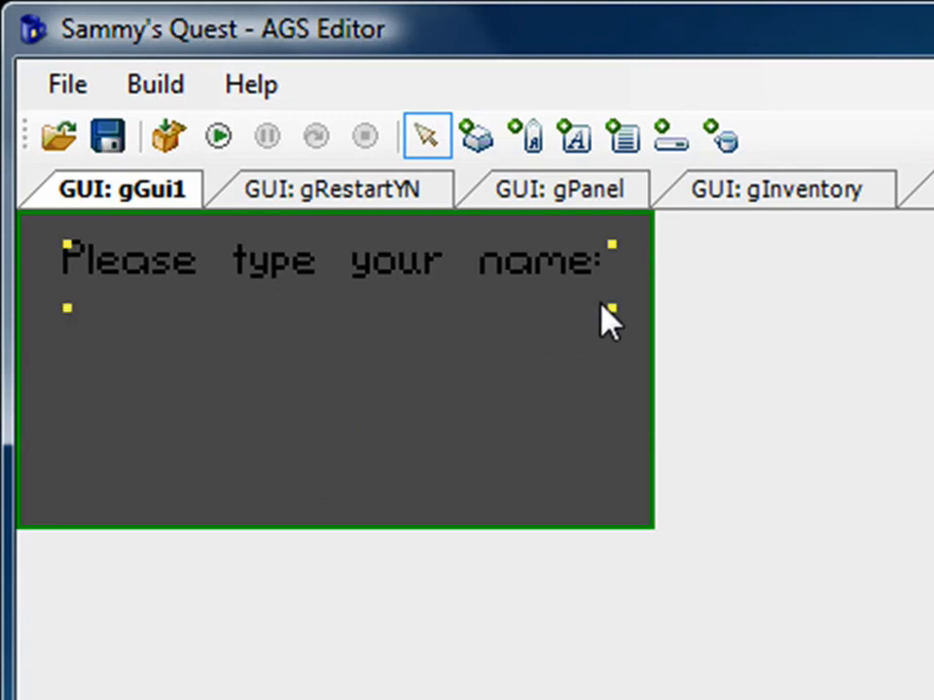
left_click_drag(610, 309, 611, 291)
Draw a text box below the label and rename it from TextBox1 to tbName.
left_click(575, 142)
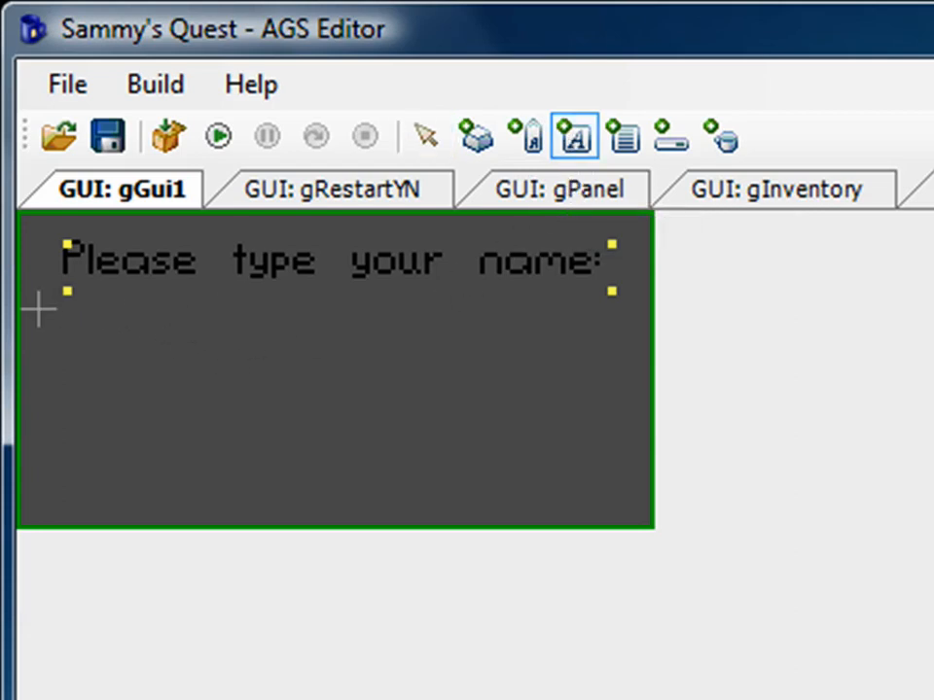
left_click_drag(53, 309, 622, 373)
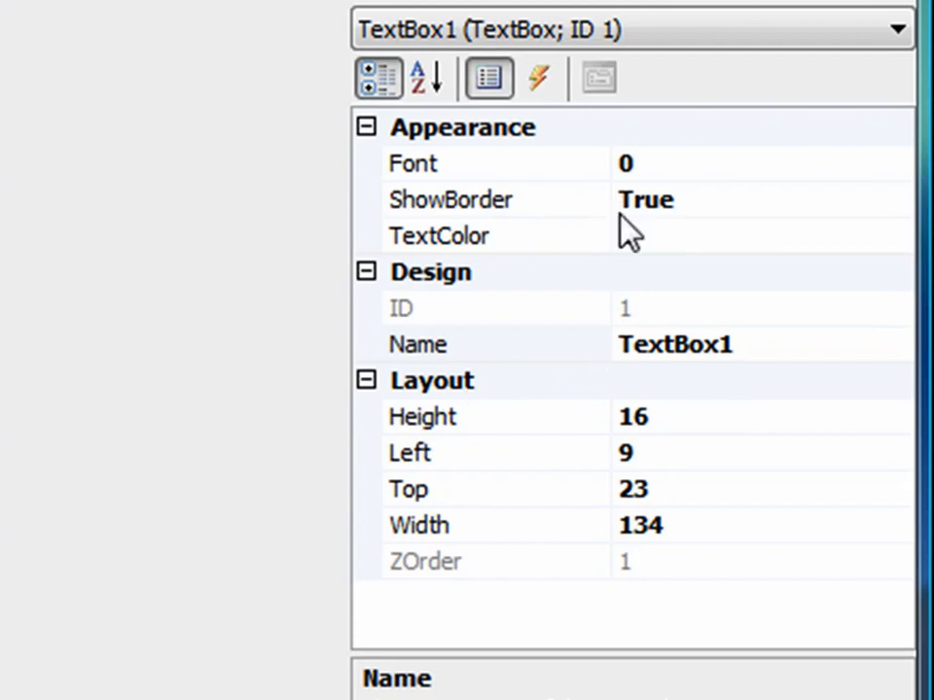
left_click(667, 340)
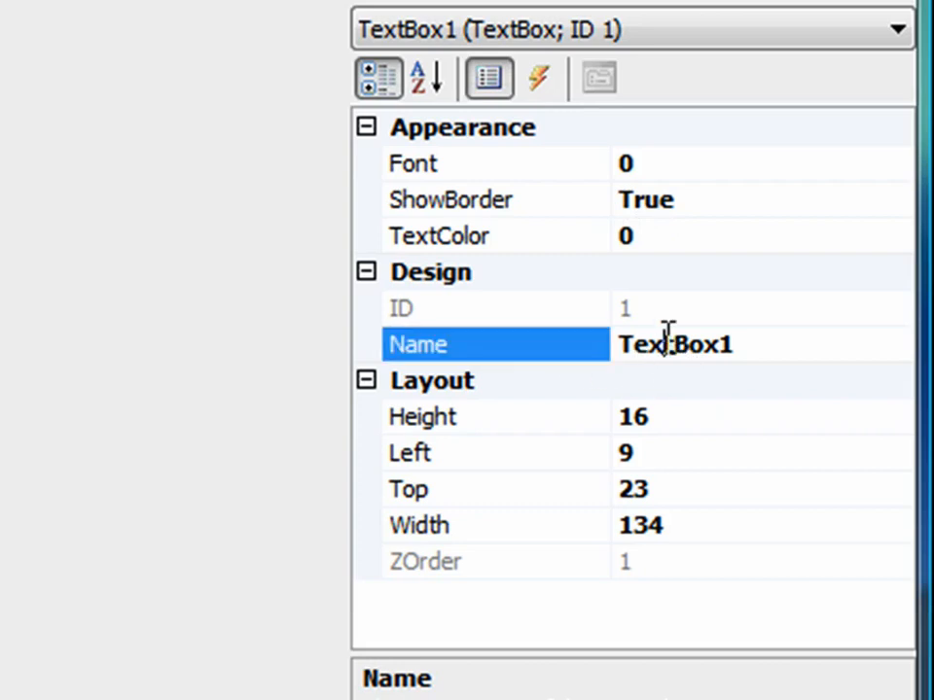
double_click(721, 342)
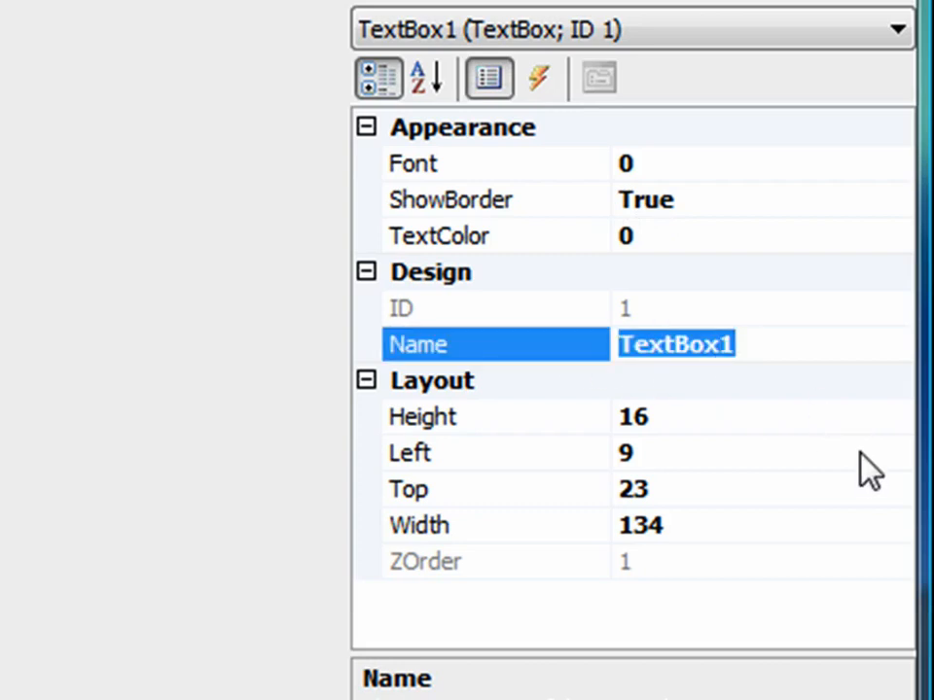
type("tbName")
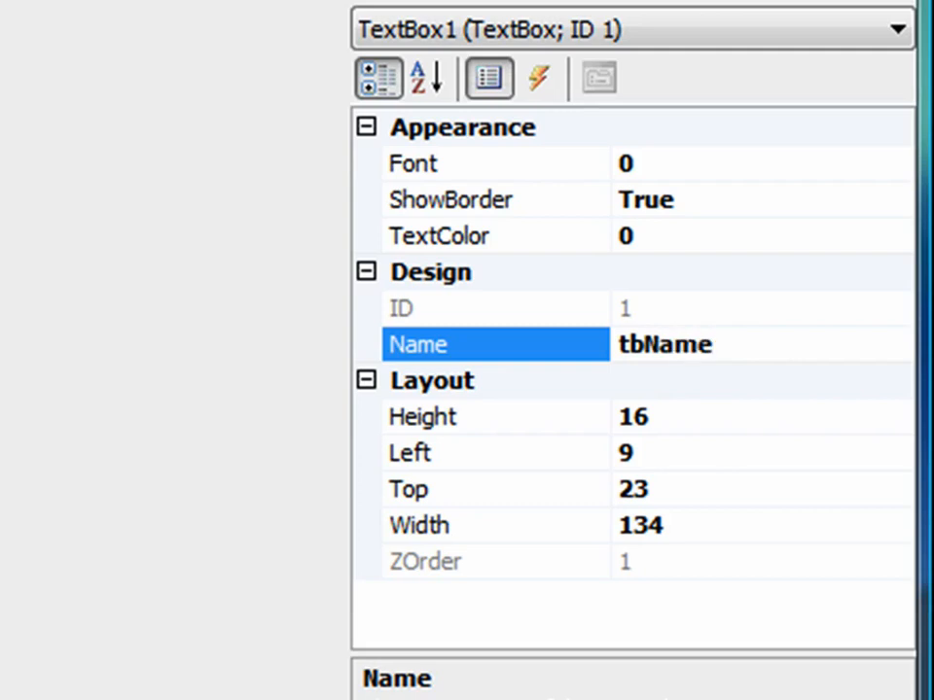
key("Return")
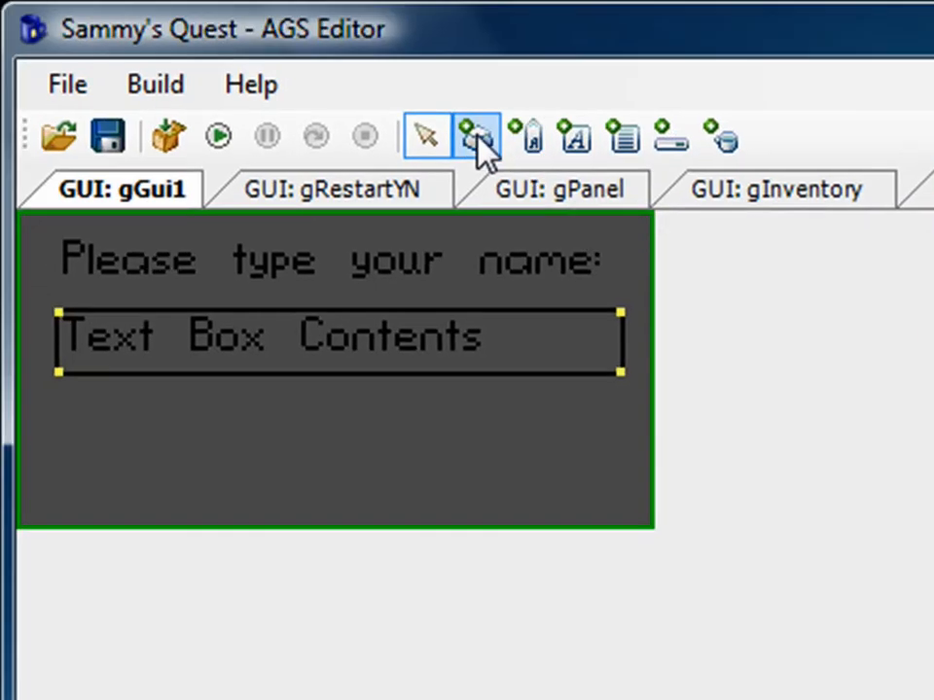
Draw a button in gGui1's lower area and set its caption to OK.
left_click(477, 141)
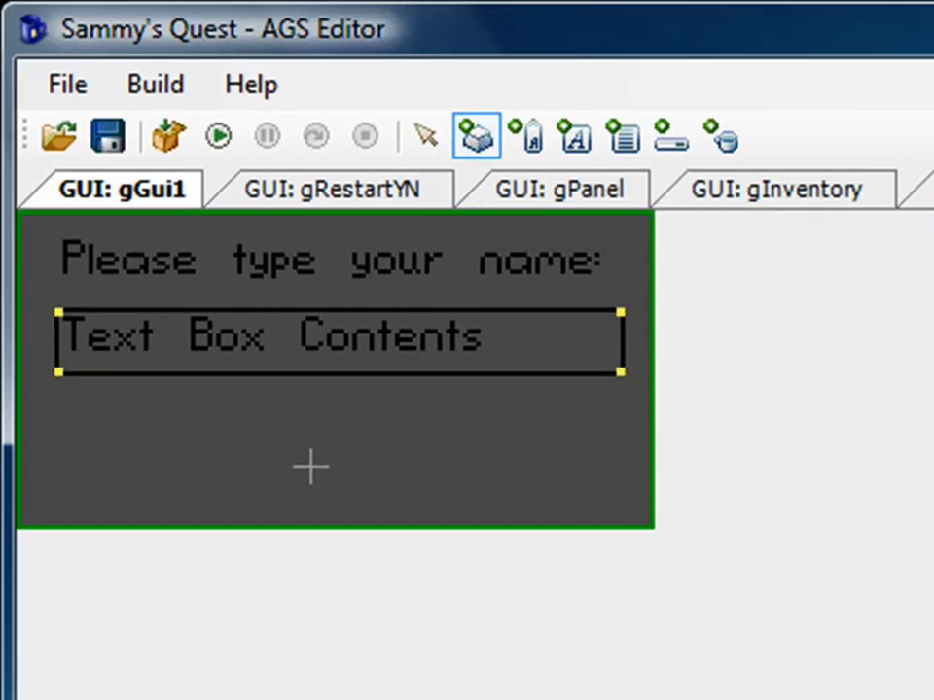
left_click_drag(248, 397, 425, 496)
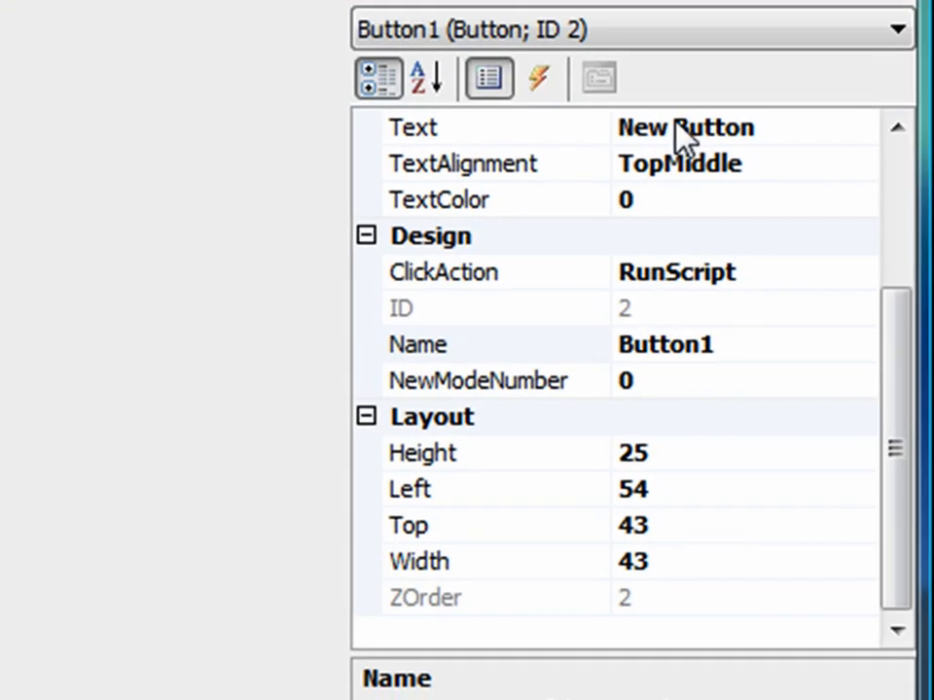
left_click(676, 127)
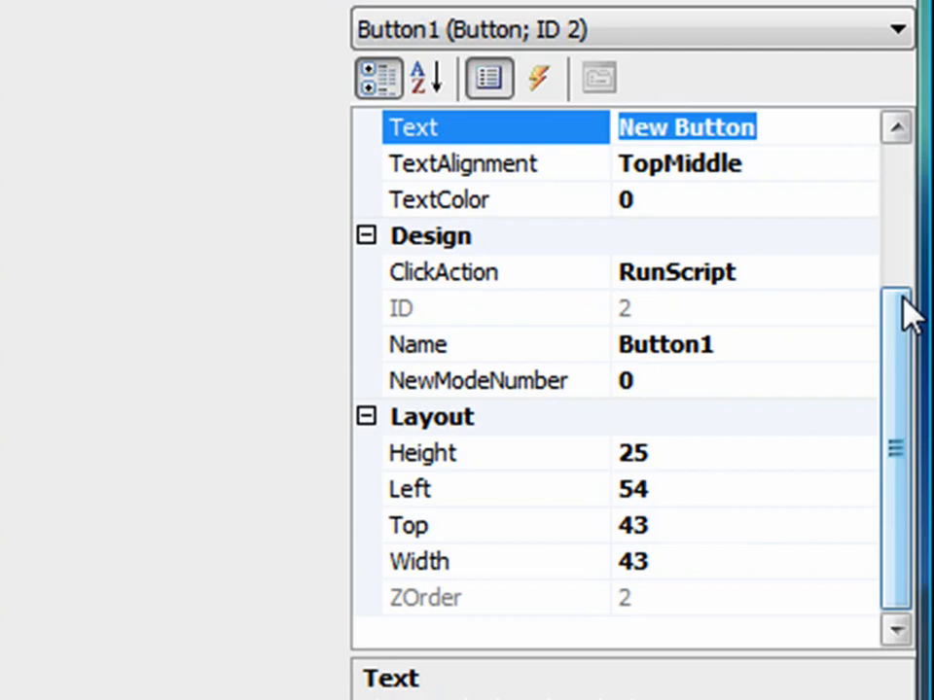
type("OK")
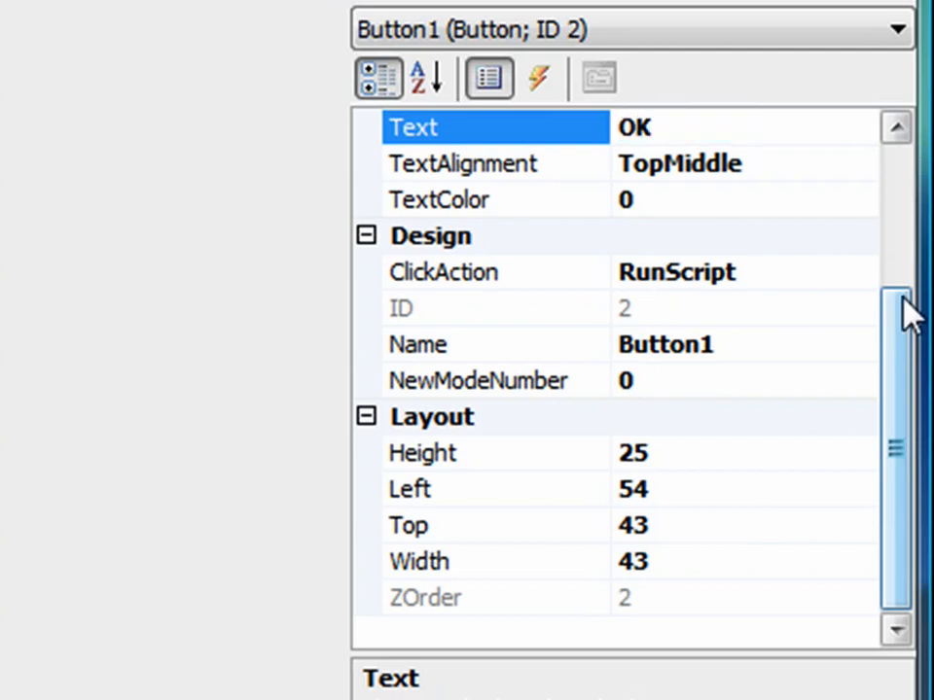
key("BackSpace")
key("BackSpace")
type("\\")
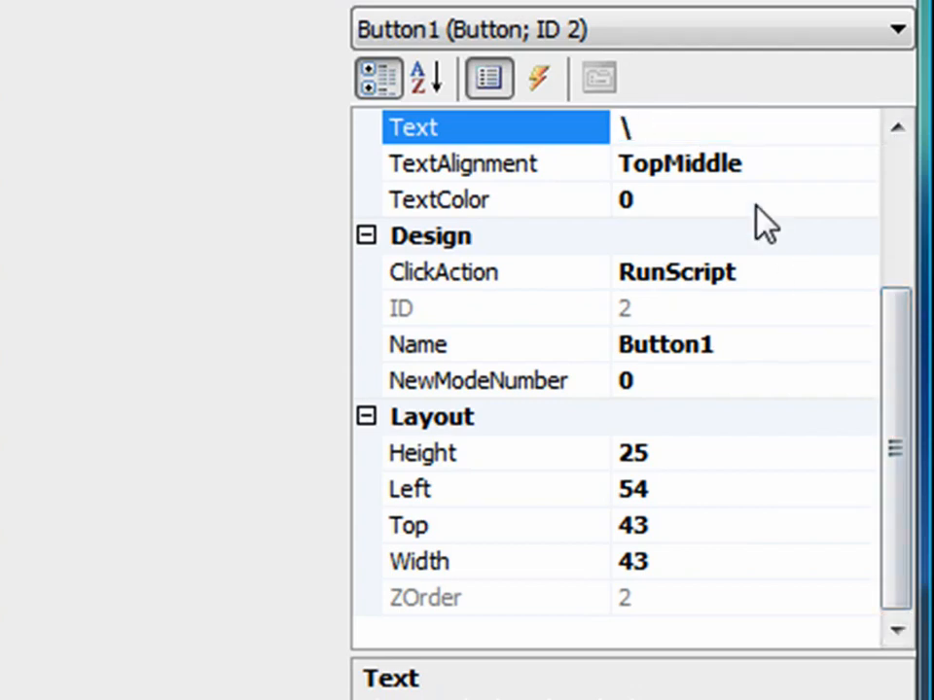
key("BackSpace")
type("OK")
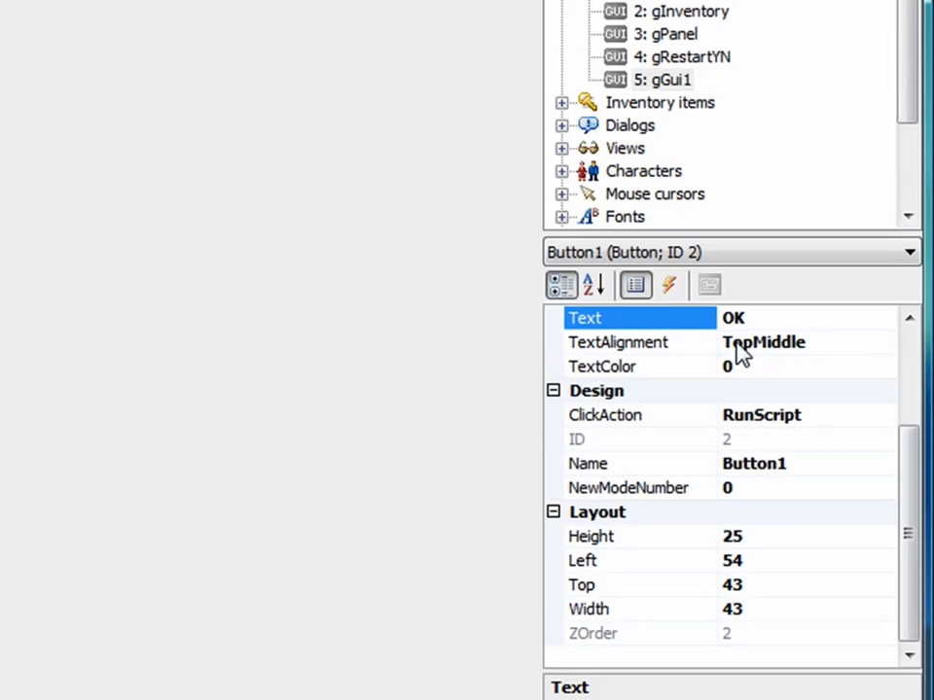
Set the button's TextAlignment to Centred, try BottomMiddle, then return to Centred.
left_click(802, 451)
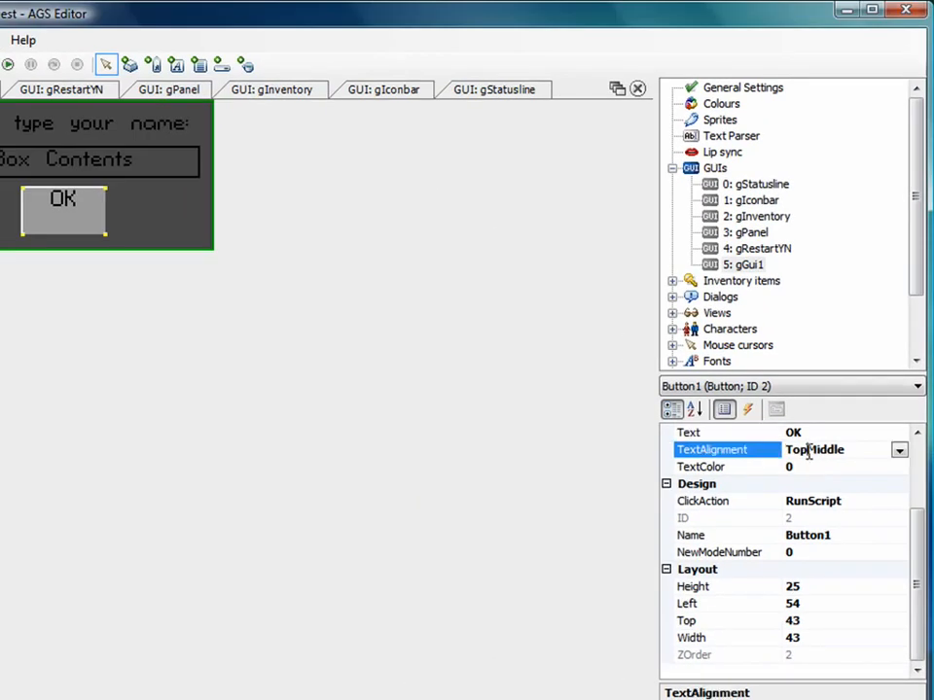
left_click(900, 451)
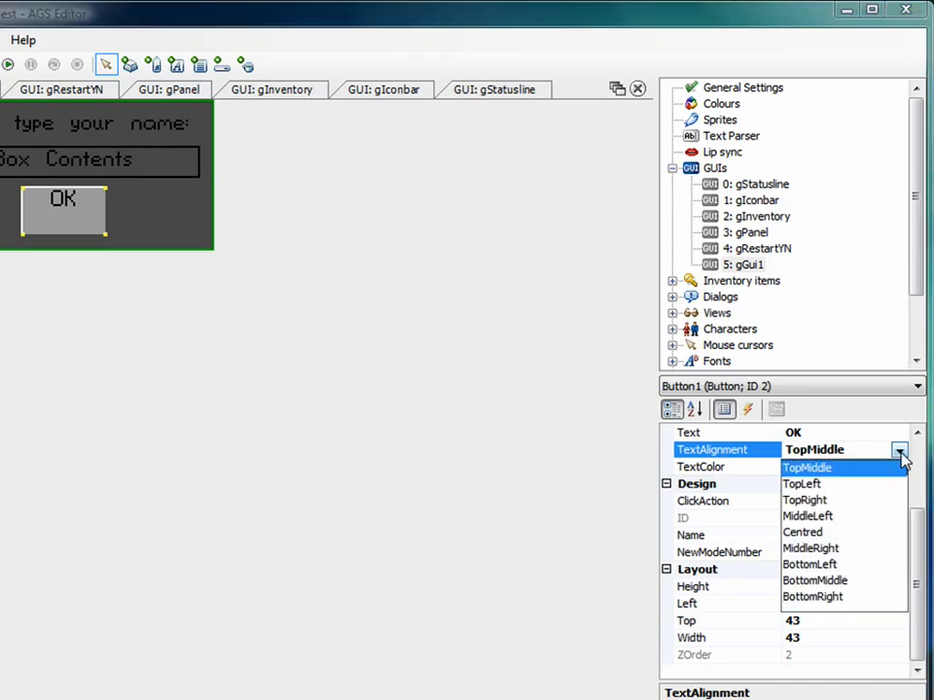
left_click(820, 533)
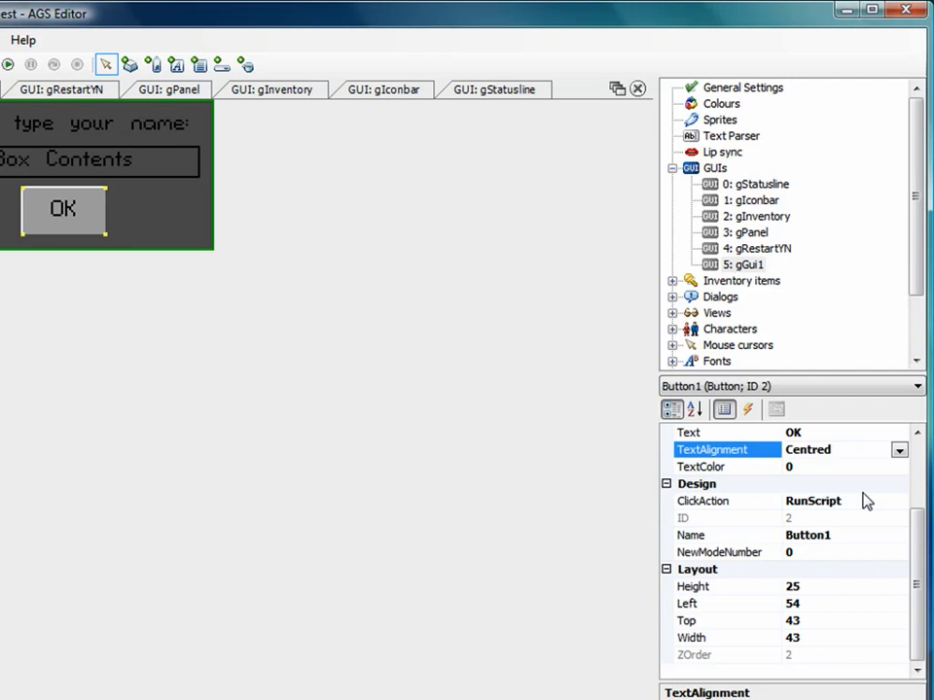
left_click(899, 452)
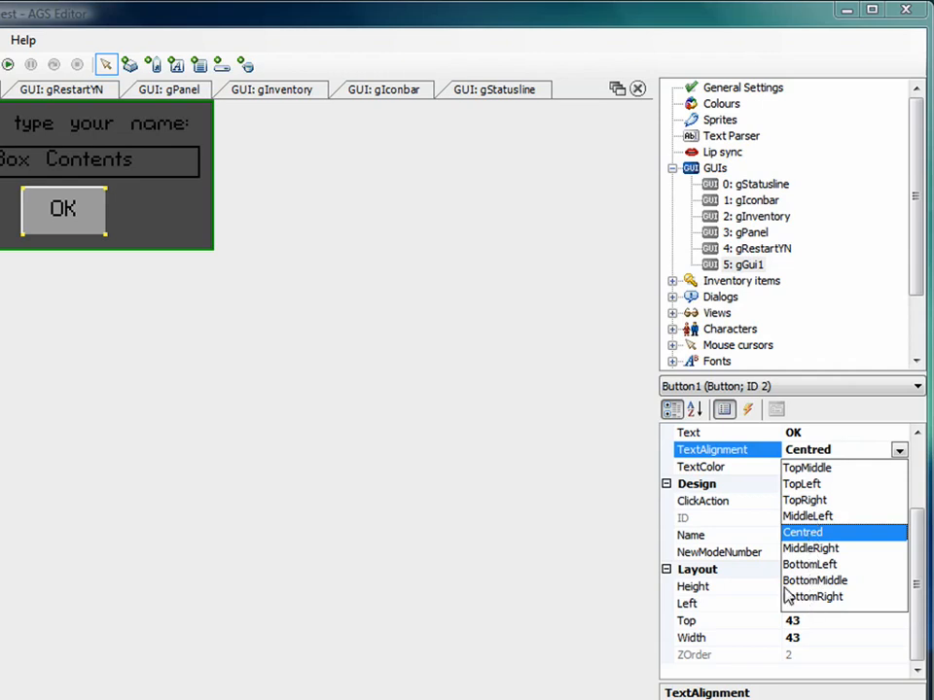
left_click(813, 581)
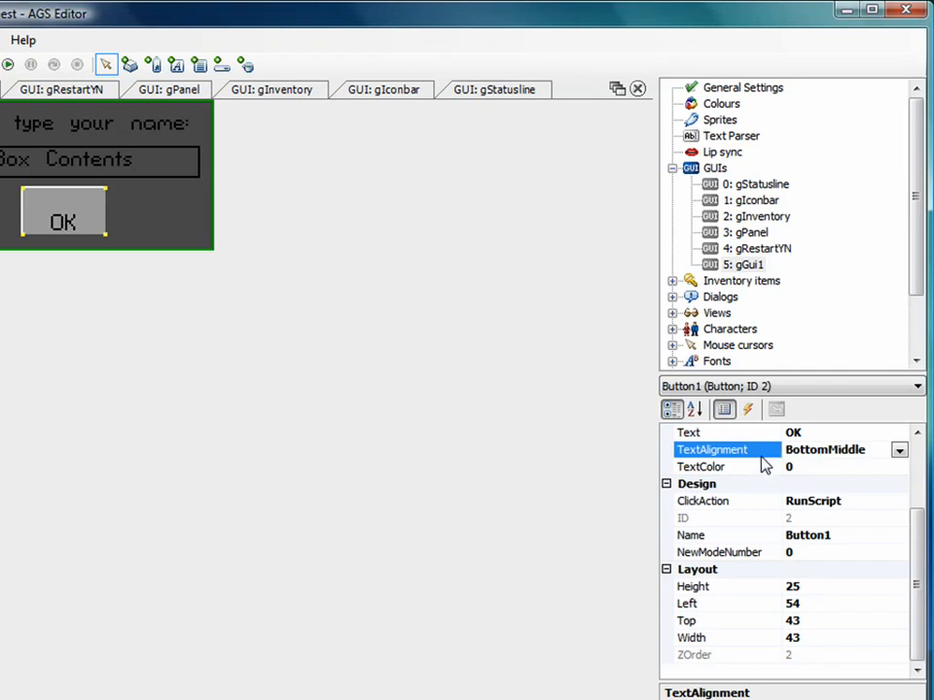
left_click(899, 450)
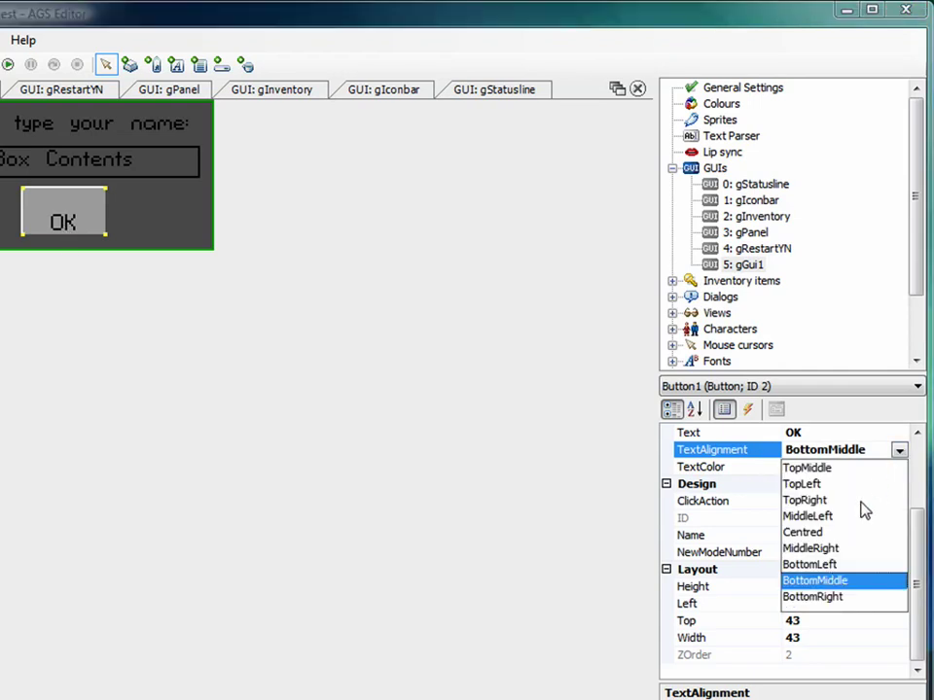
left_click(803, 533)
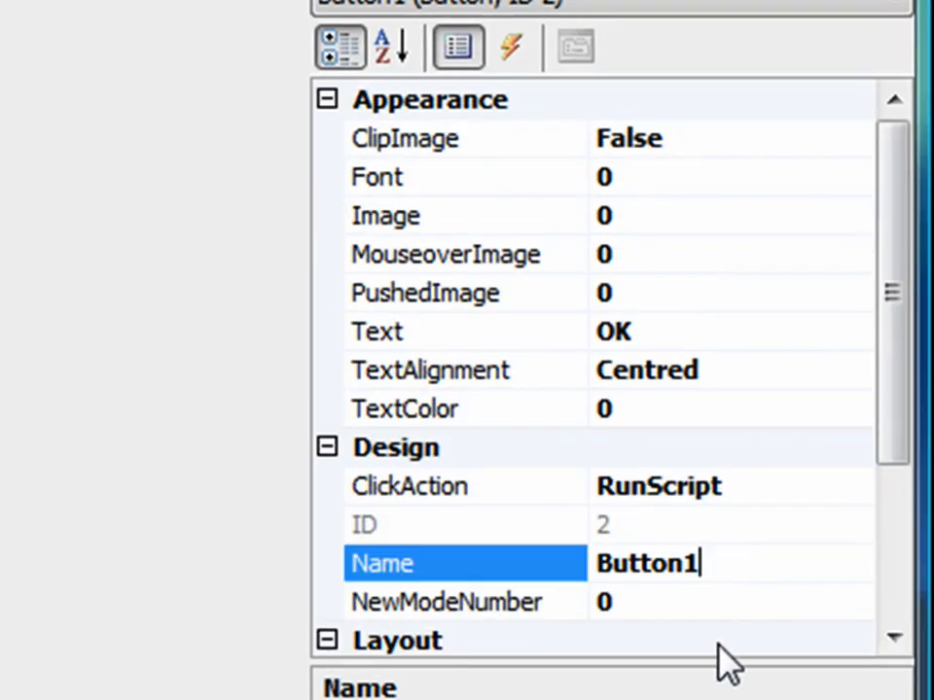
Rename the OK button to bOk.
left_click_drag(711, 563, 596, 563)
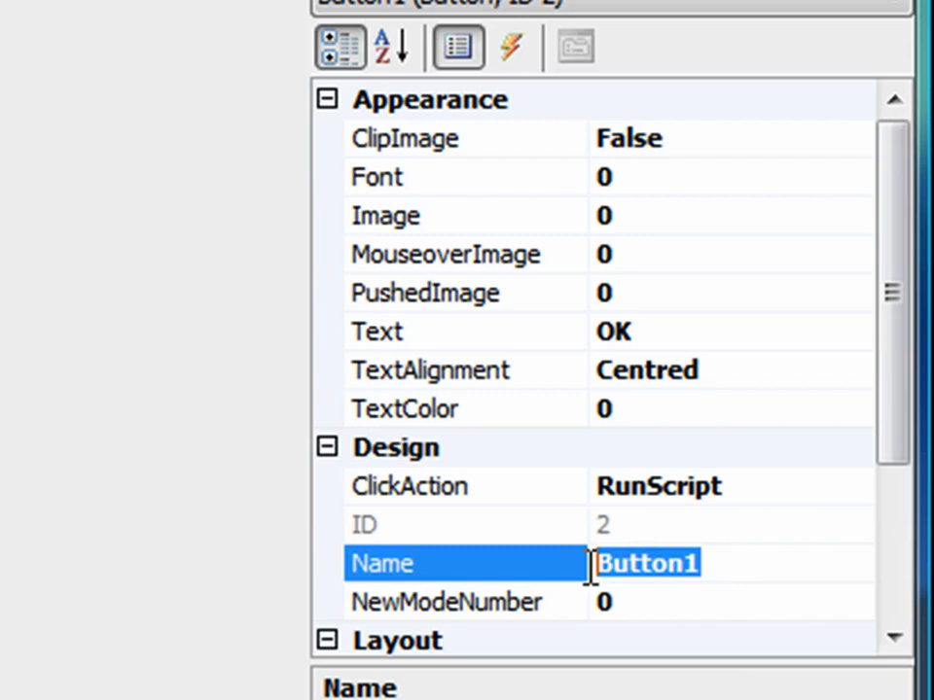
type("b")
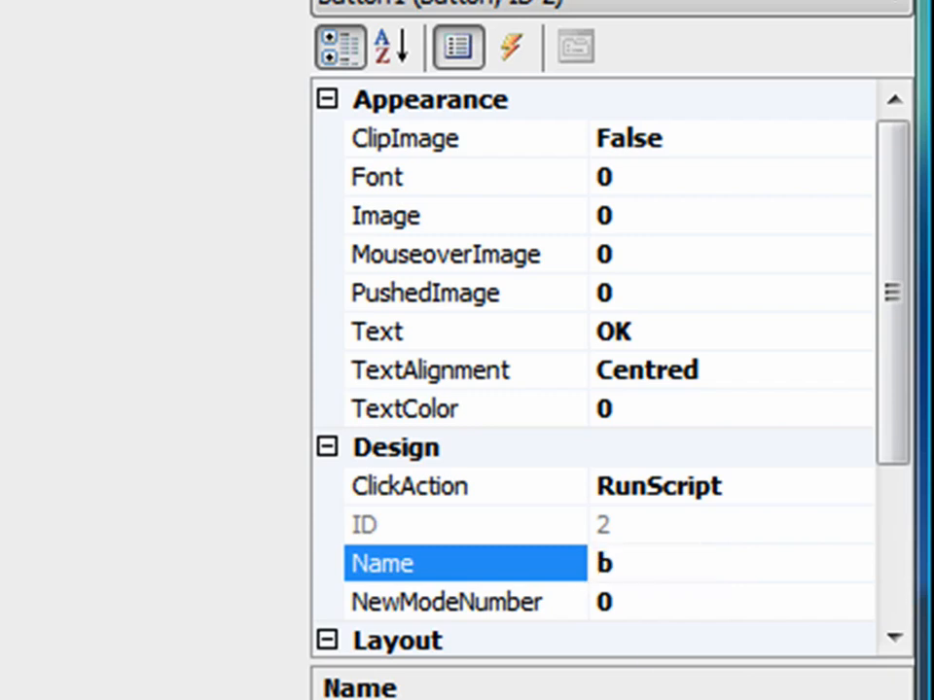
type("Ok")
key("Return")
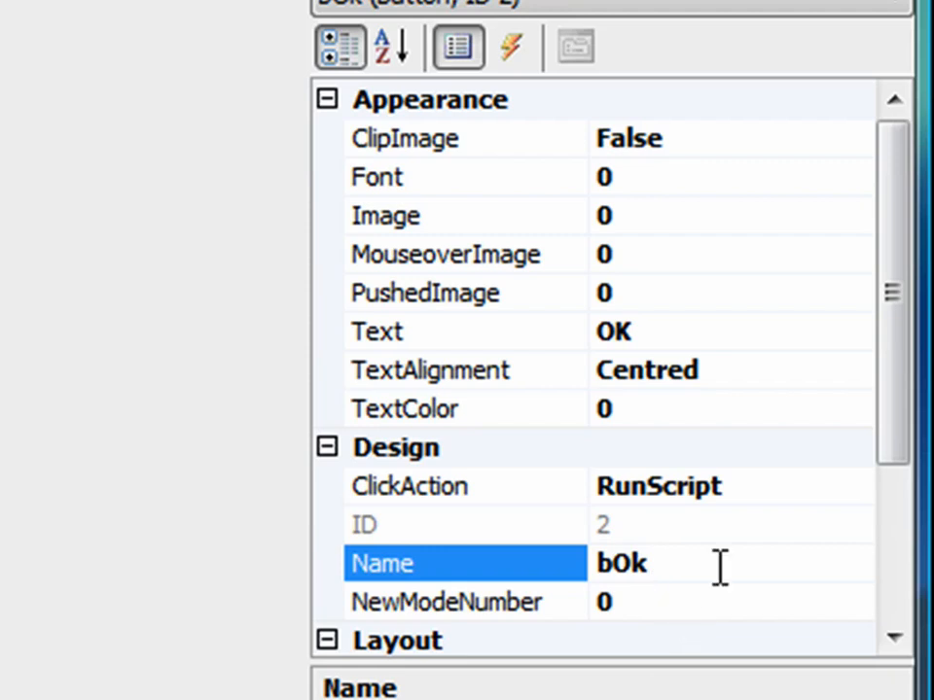
Try SetCursorMode as the click action, then set it back to RunScript.
left_click(440, 486)
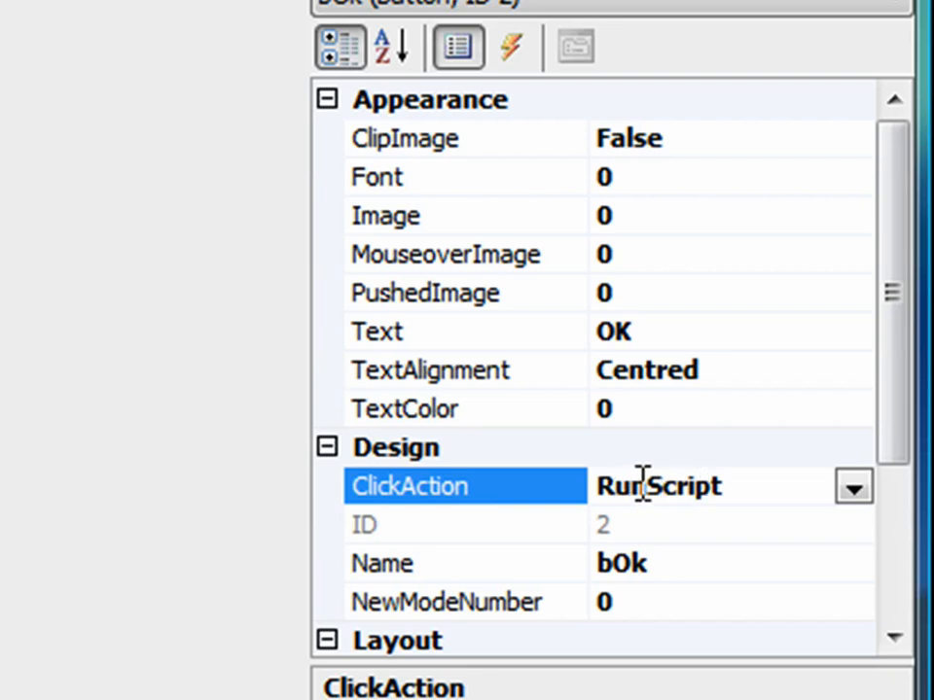
left_click(853, 488)
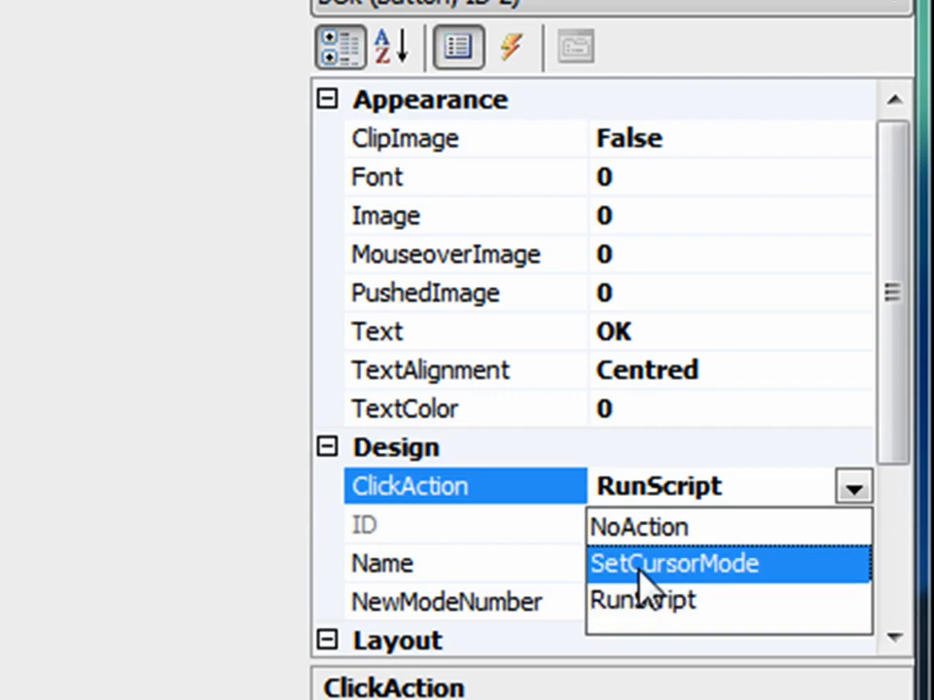
left_click(643, 569)
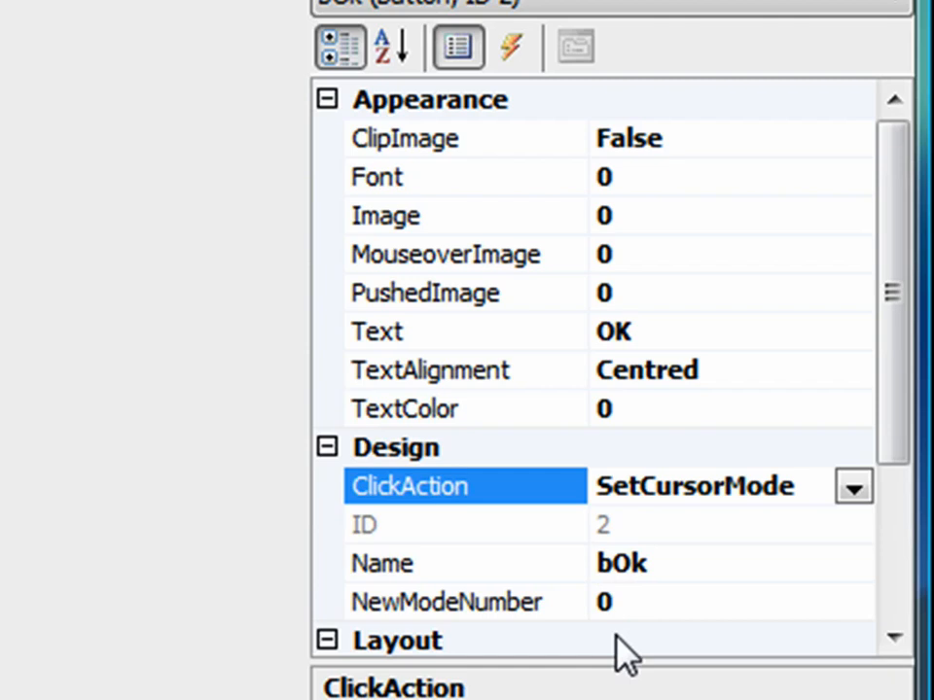
double_click(847, 492)
left_click(852, 489)
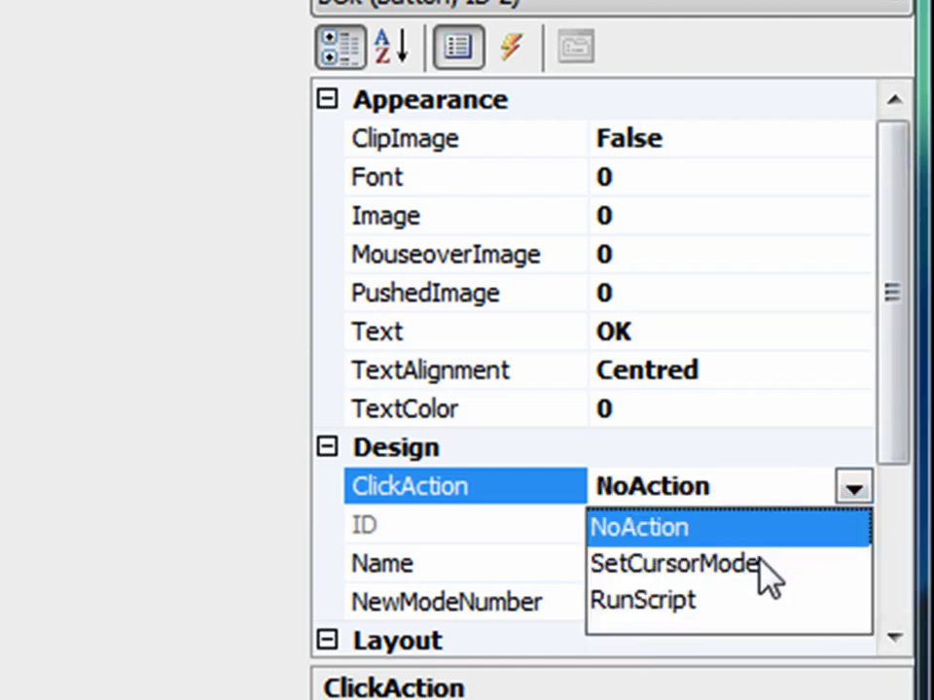
left_click(741, 608)
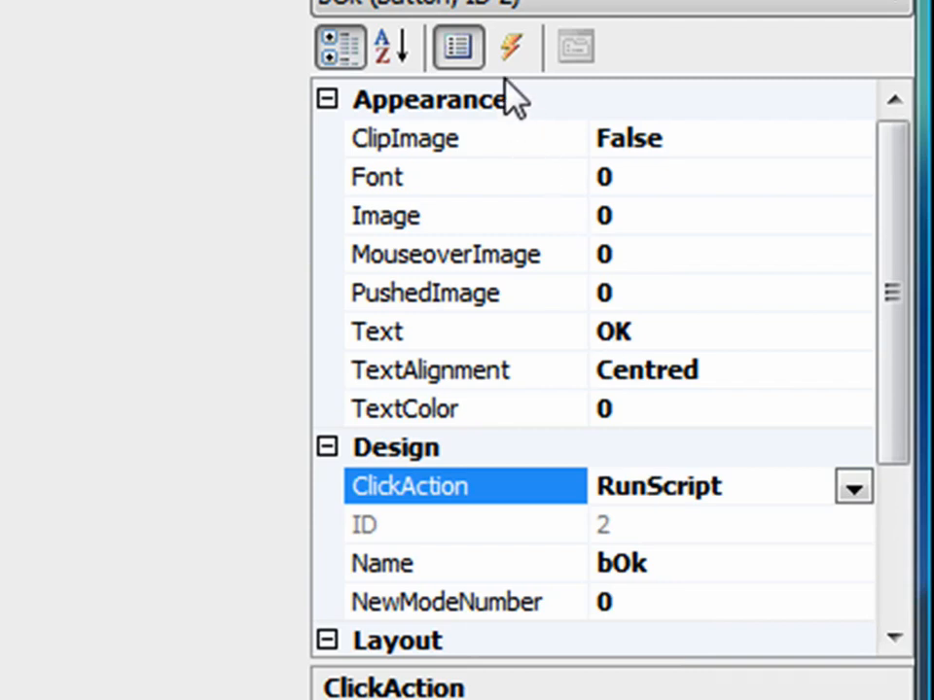
Generate the bOk_OnClick event function and place the cursor inside its empty body.
left_click(508, 50)
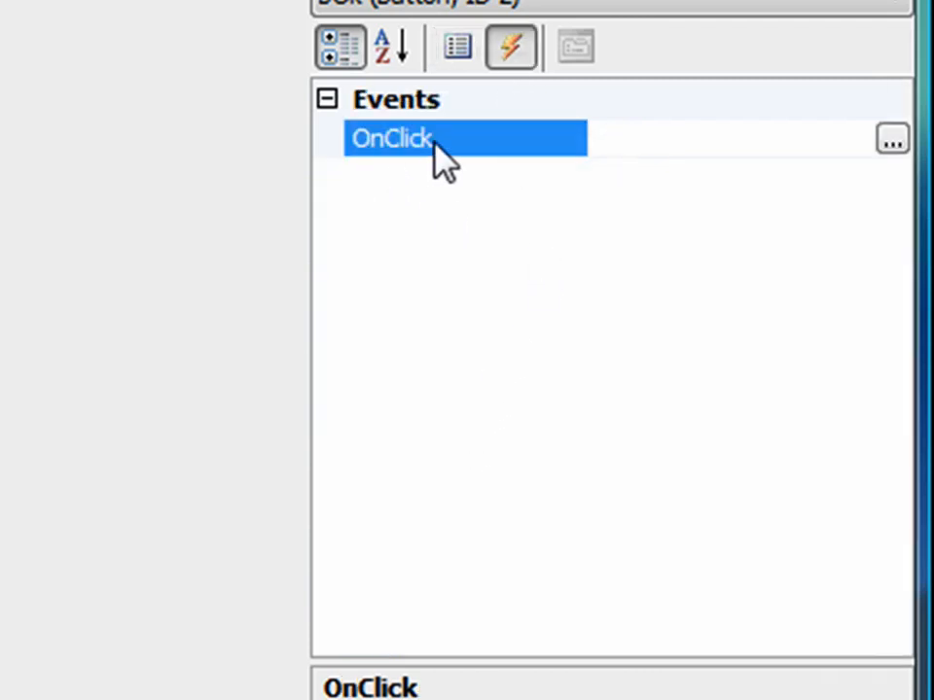
left_click(679, 144)
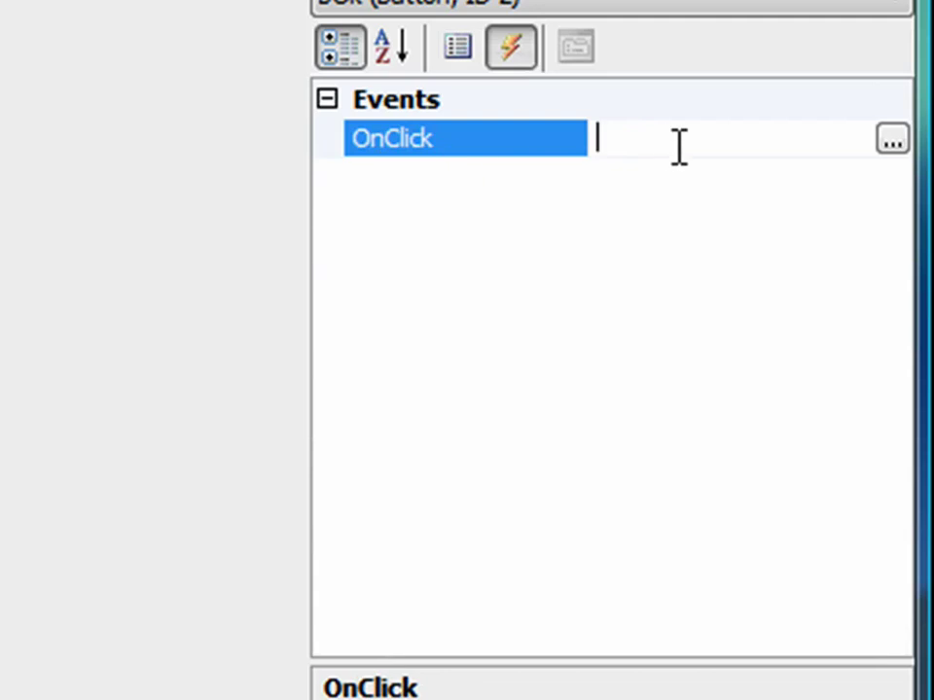
left_click(891, 140)
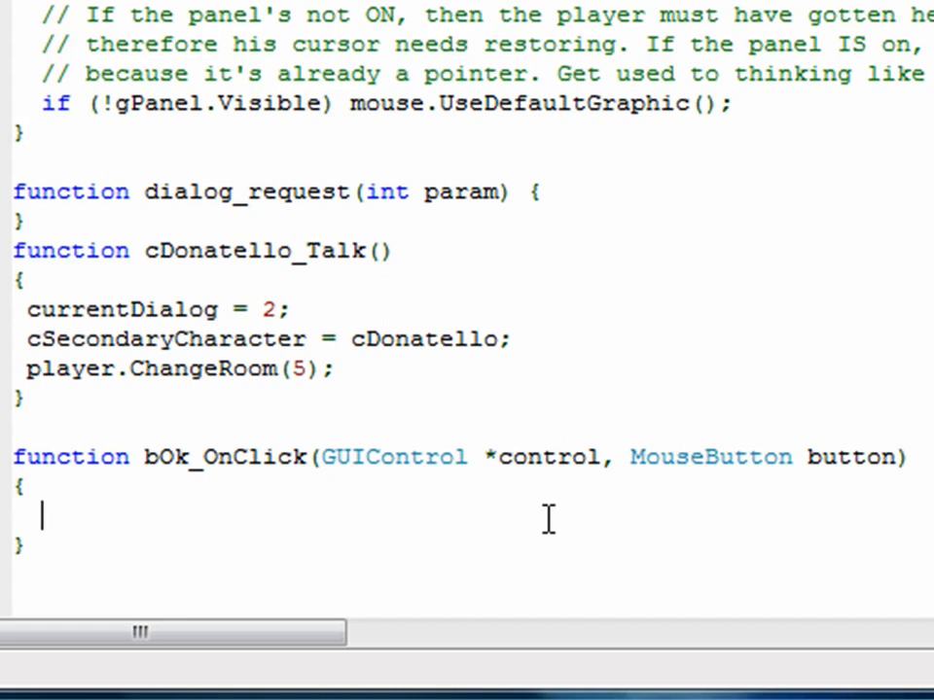
left_click(549, 520)
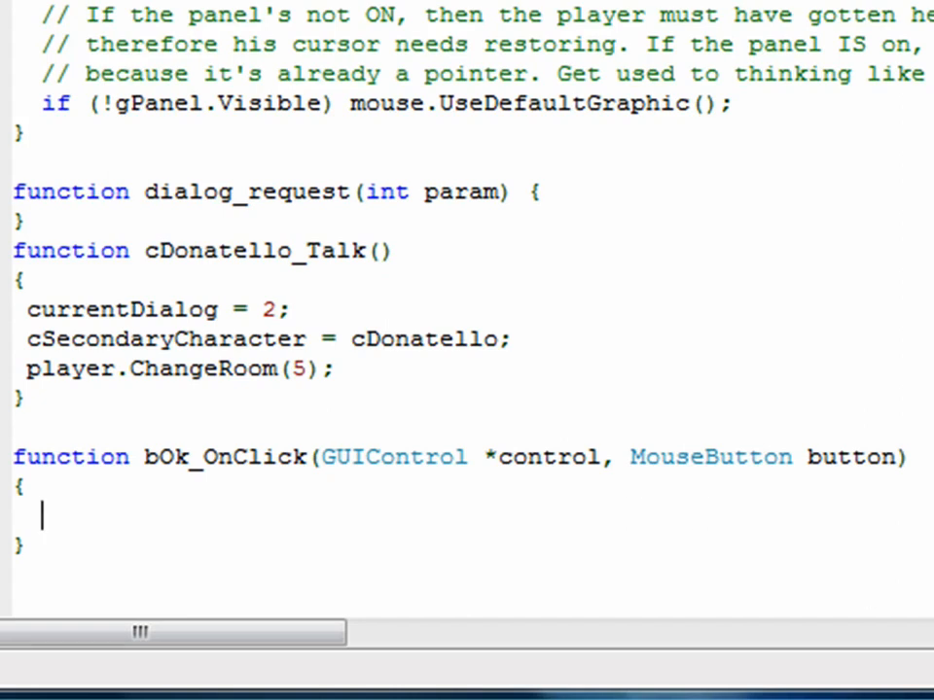